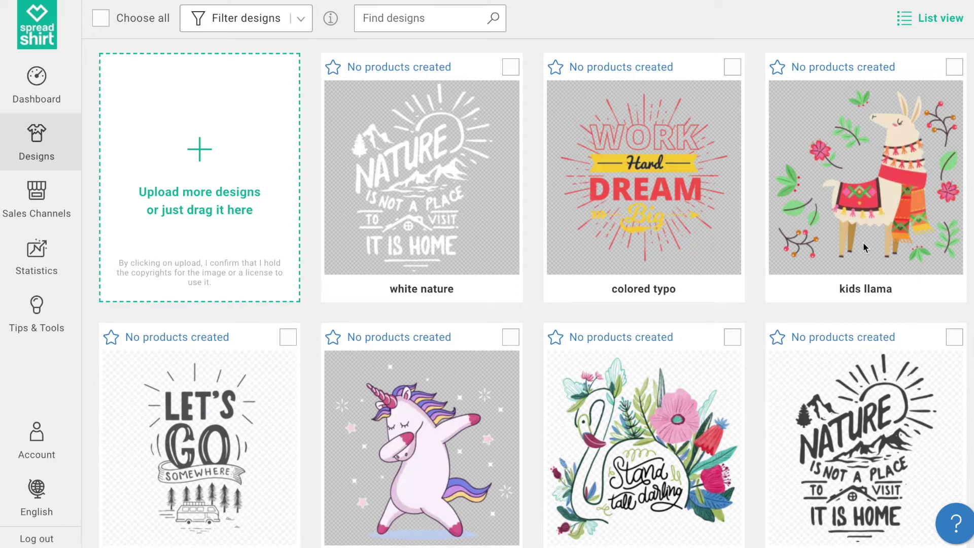
- Open the kids llama design in the Choose products step from its Designs card
left_click(865, 183)
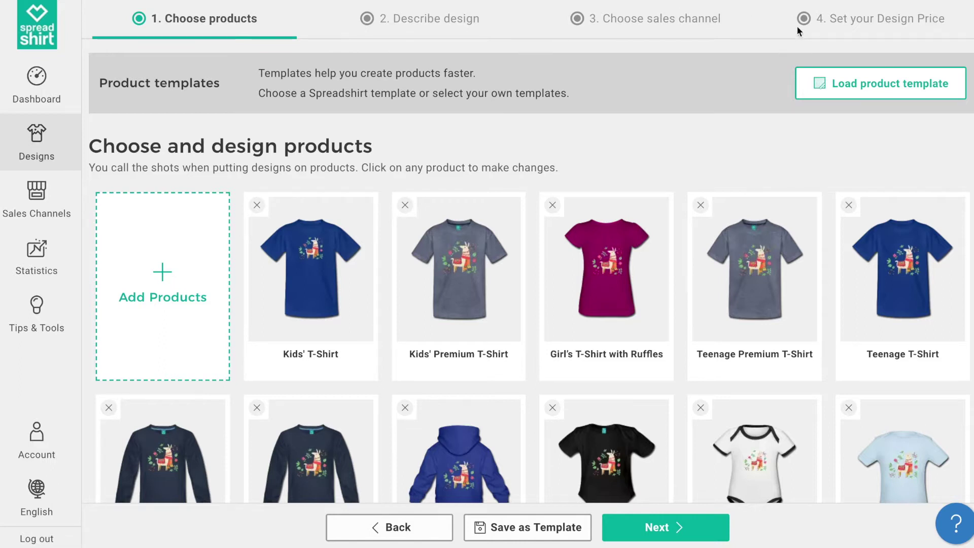
left_click(609, 268)
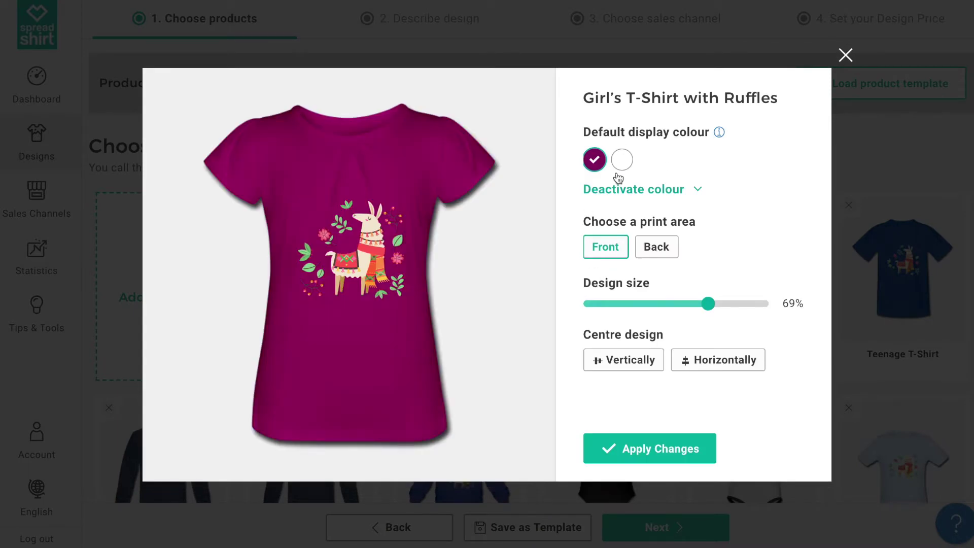
left_click(669, 191)
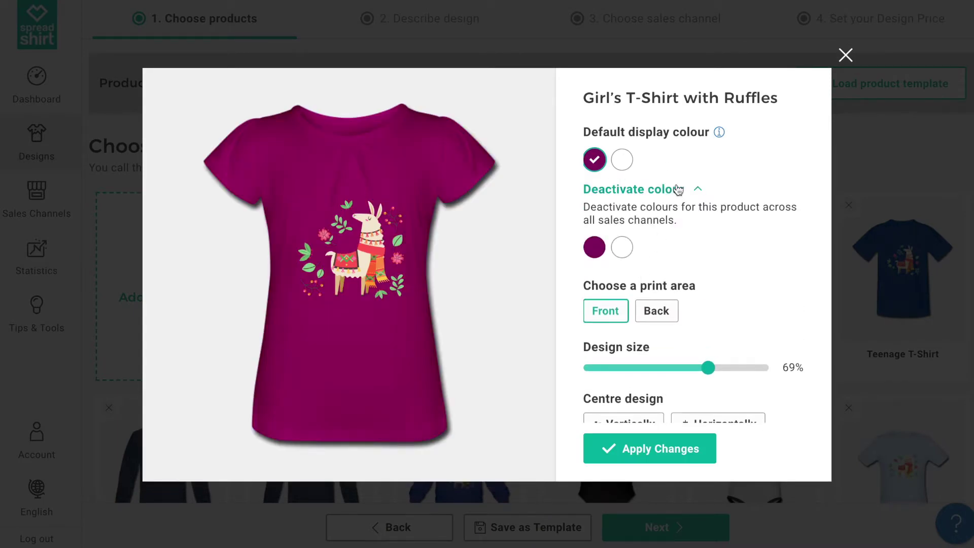
left_click(678, 189)
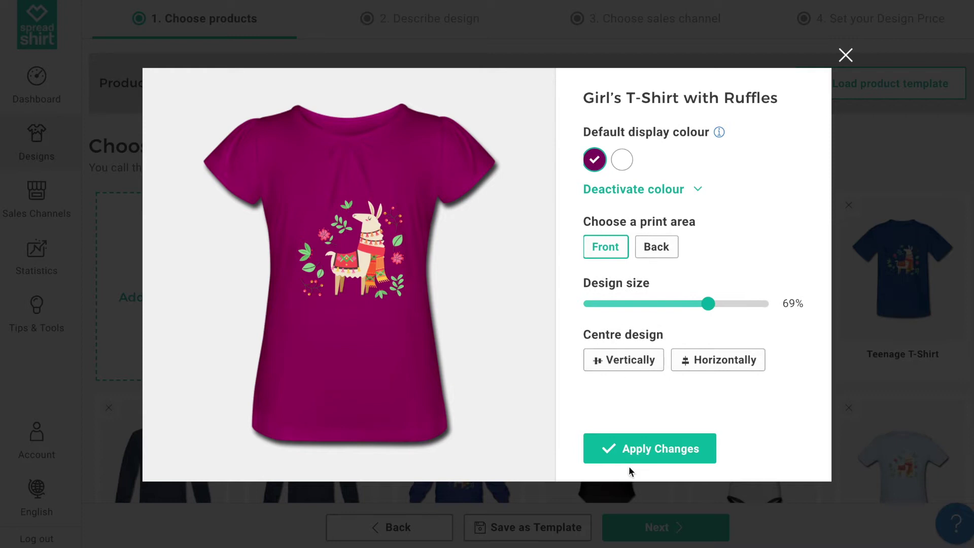
left_click(846, 56)
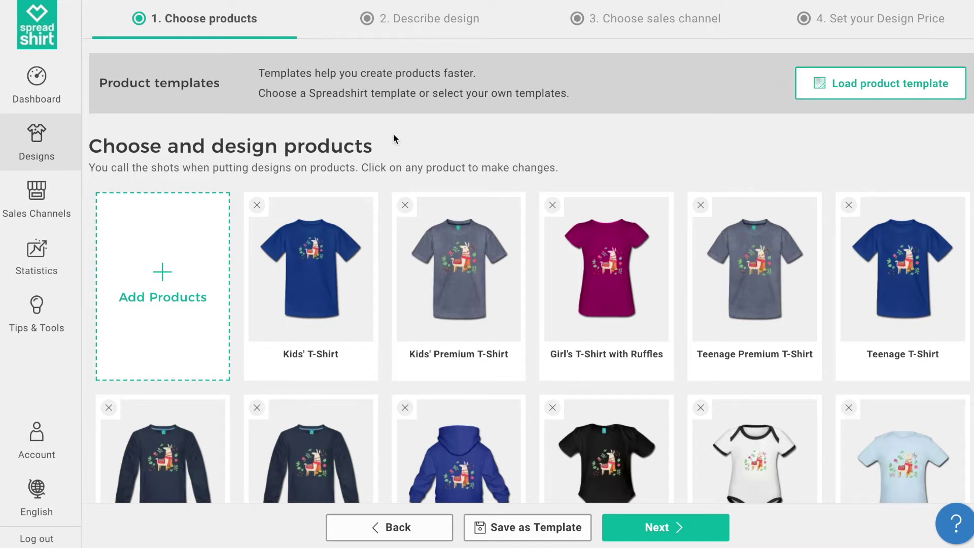
- In the white nature design's range, remove the Premium and racer tank tops and the Unisex Tri-Blend shirt
left_click(59, 141)
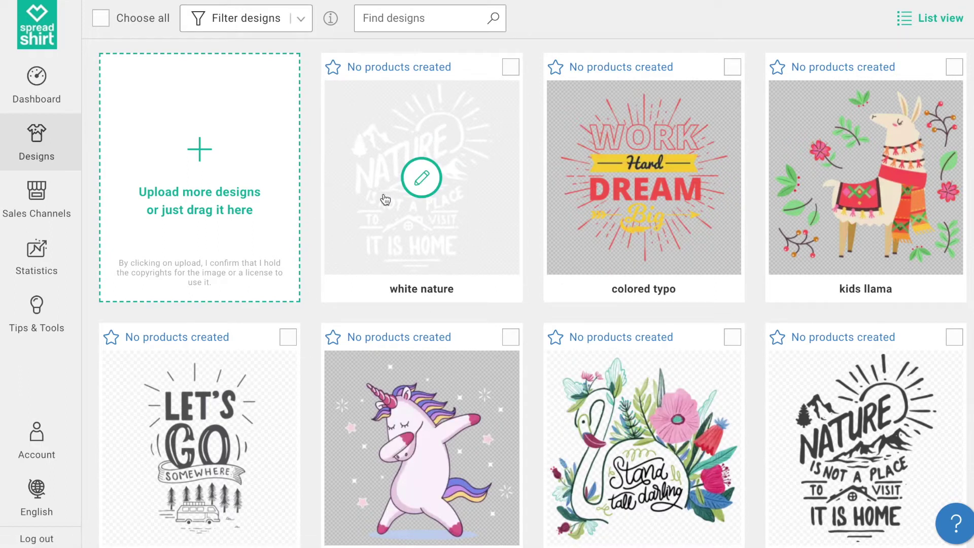
left_click(420, 187)
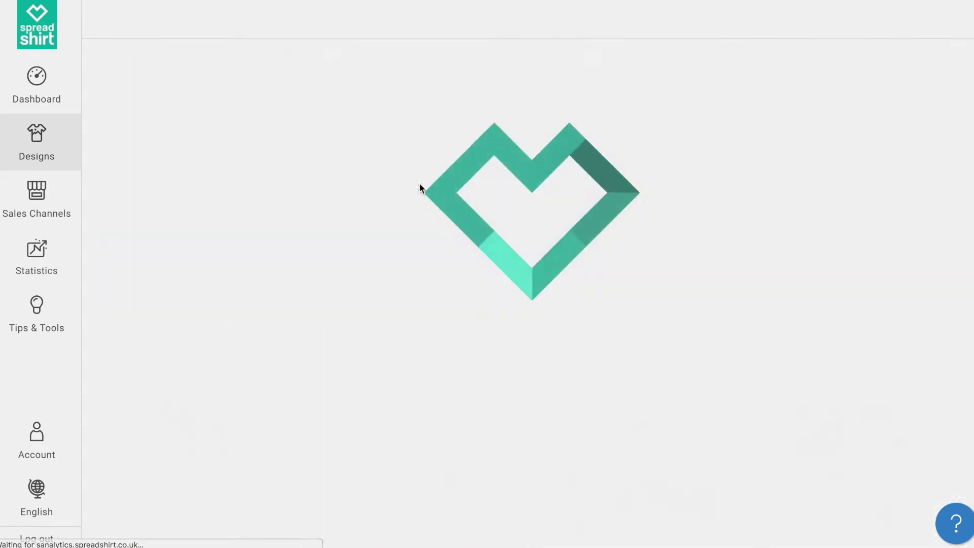
scroll(419, 188, "down", 1)
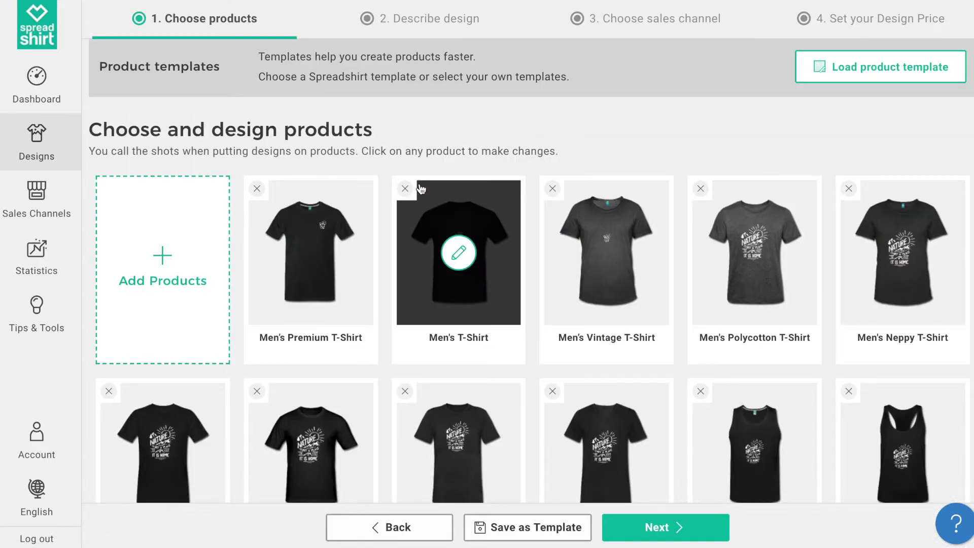
scroll(459, 156, "down", 2)
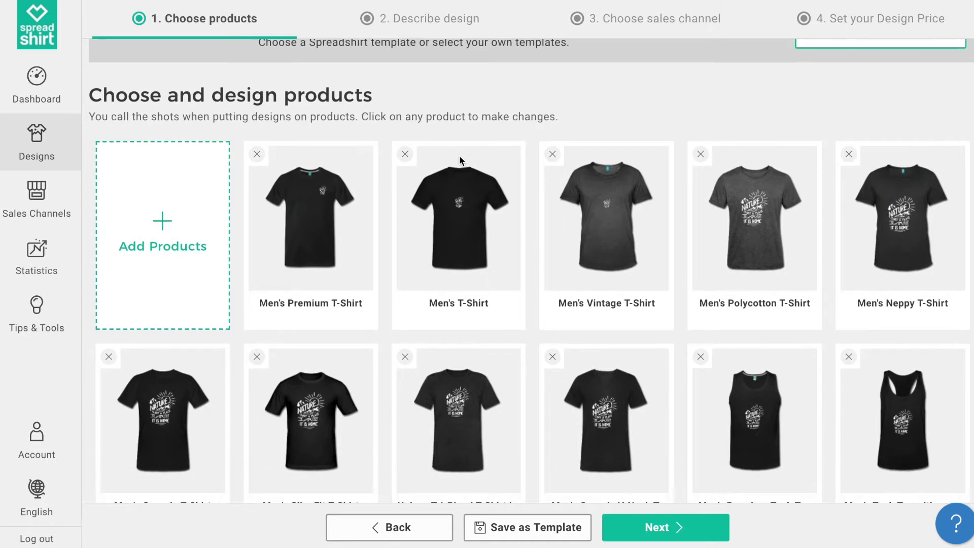
left_click(701, 347)
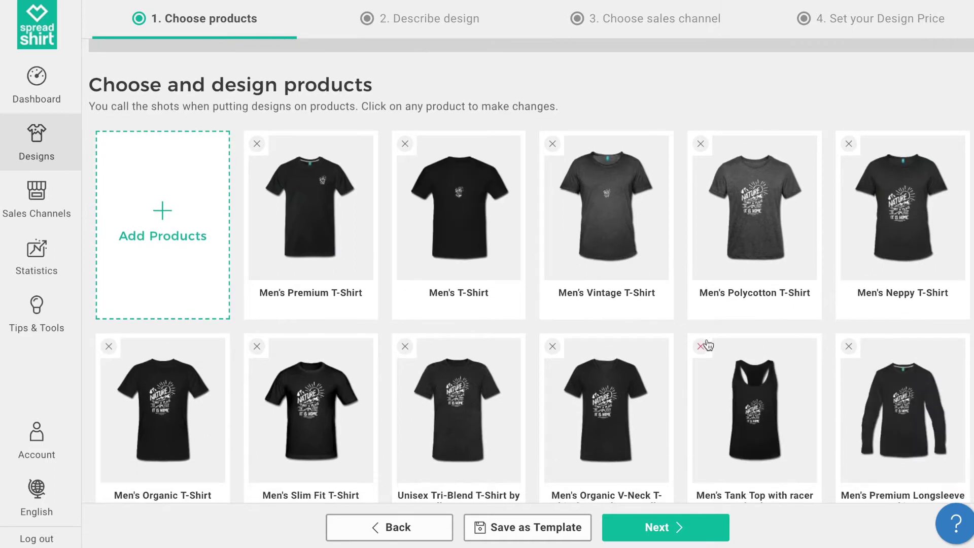
left_click(702, 347)
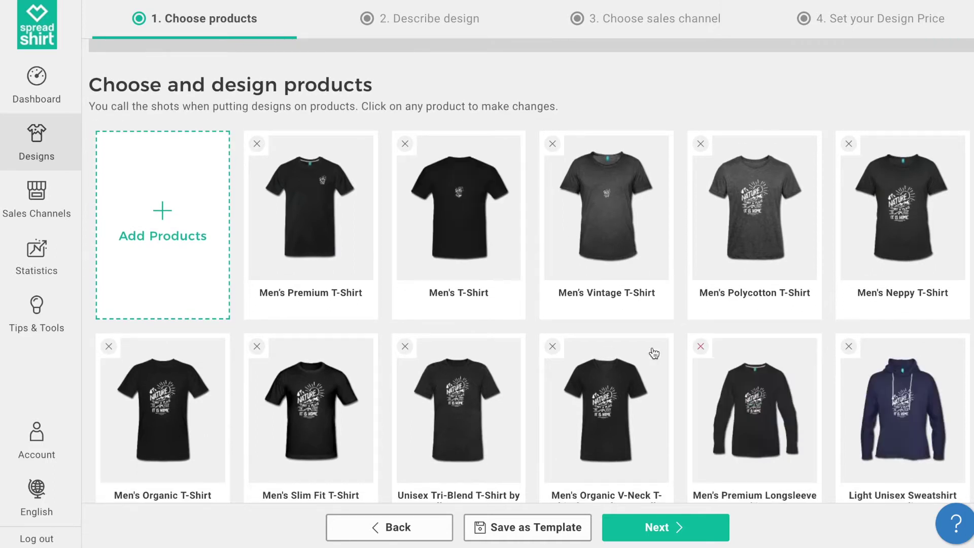
left_click(405, 347)
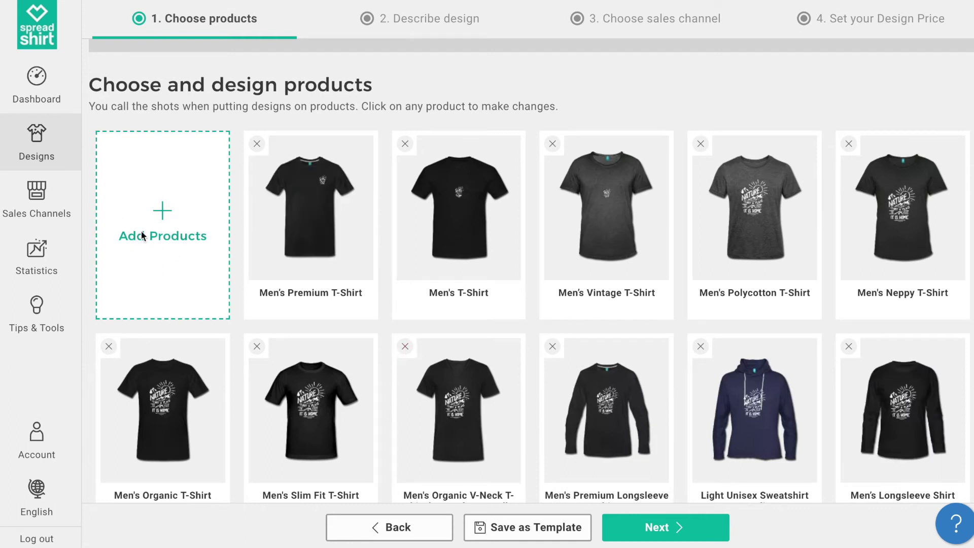
left_click(164, 214)
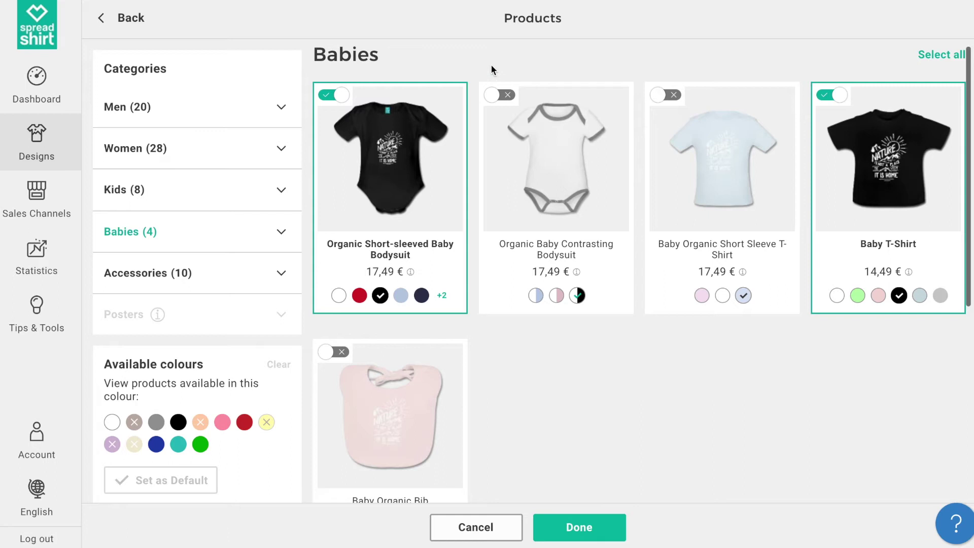
- Switch off every Accessories, Babies and Kids product, leaving Men (20) and Women (28) selected
left_click(202, 125)
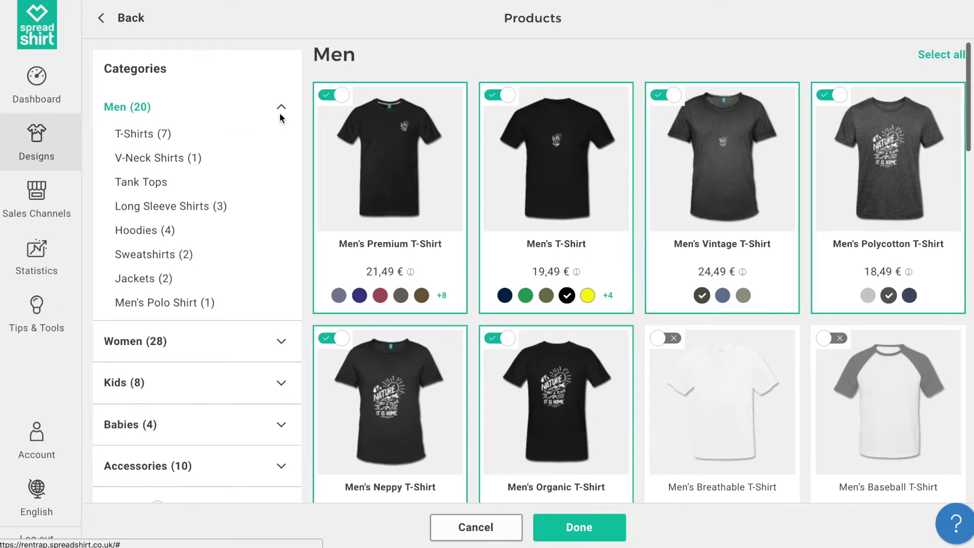
left_click(227, 465)
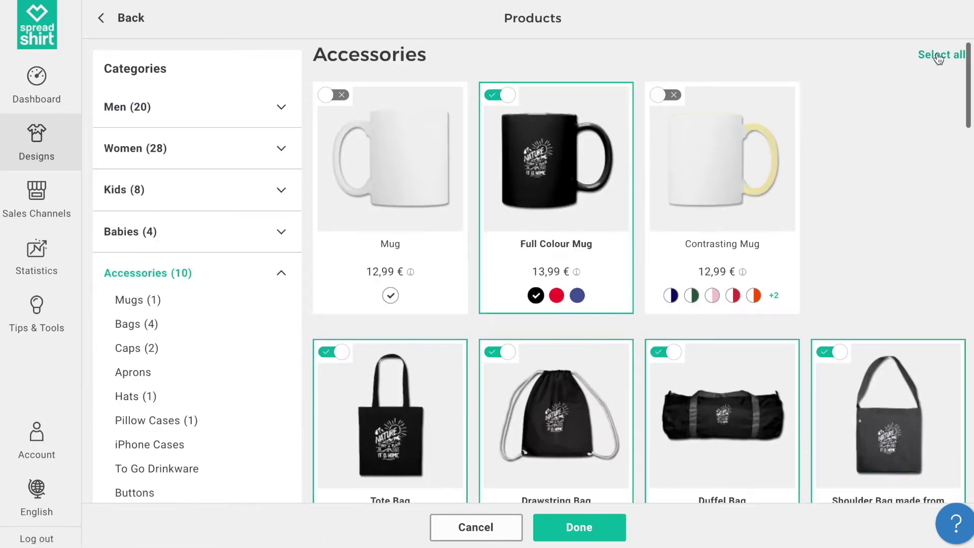
left_click(939, 58)
left_click(939, 58)
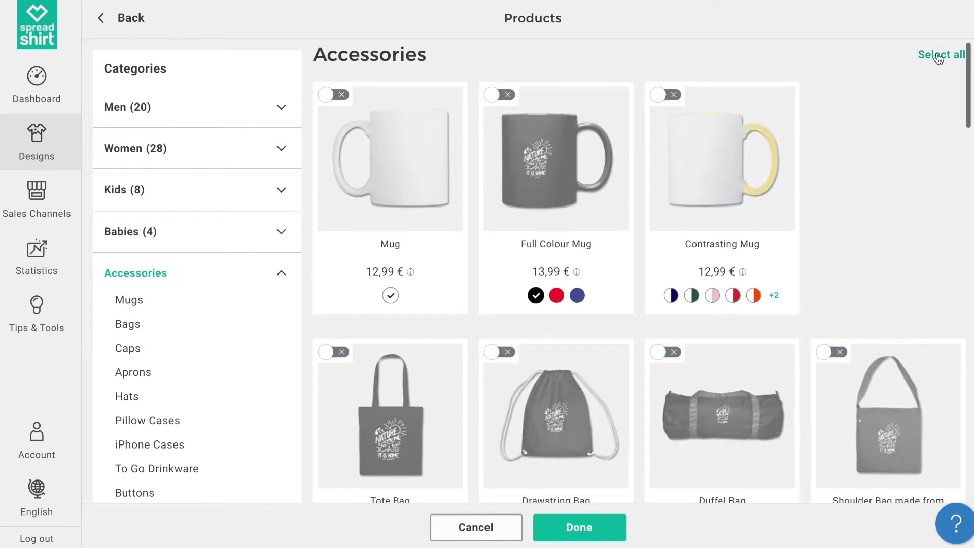
left_click(248, 232)
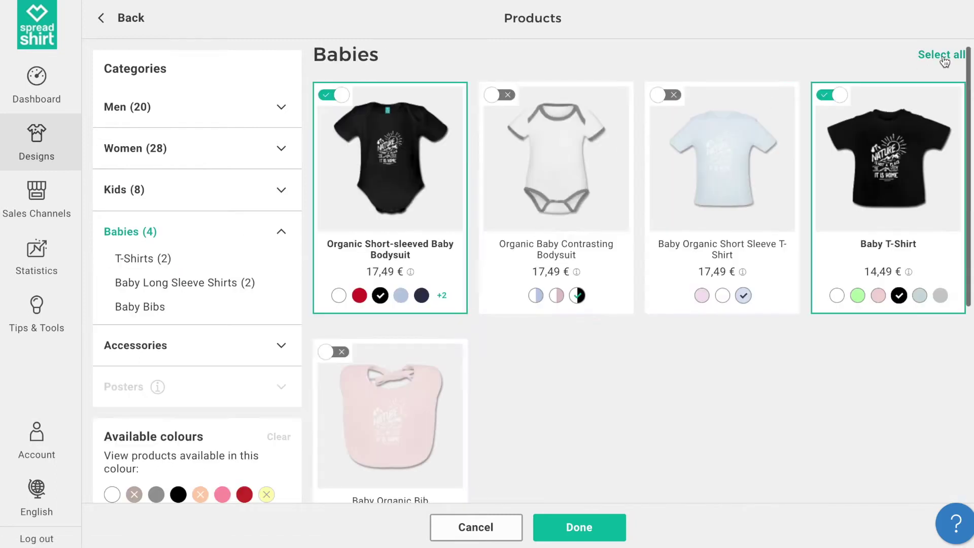
left_click(942, 59)
left_click(943, 58)
left_click(199, 194)
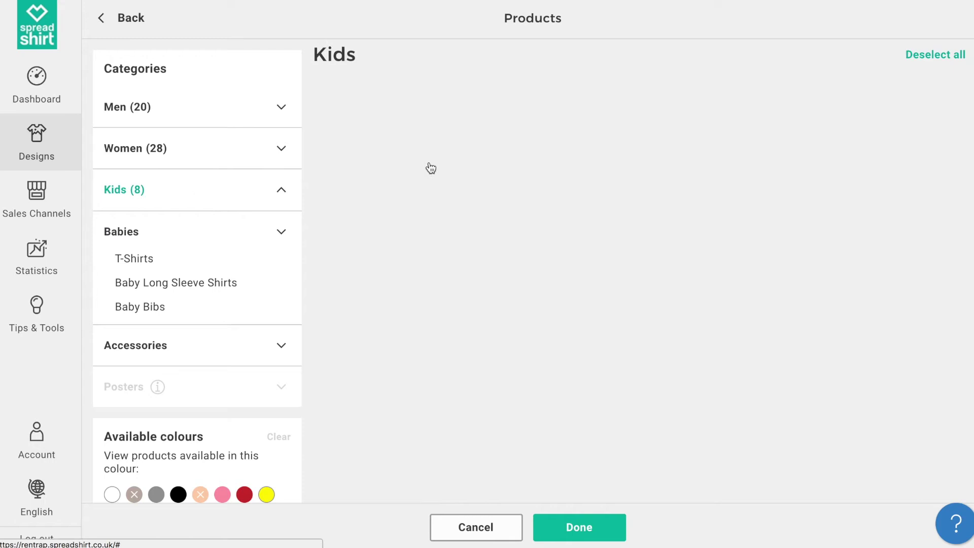
left_click(919, 58)
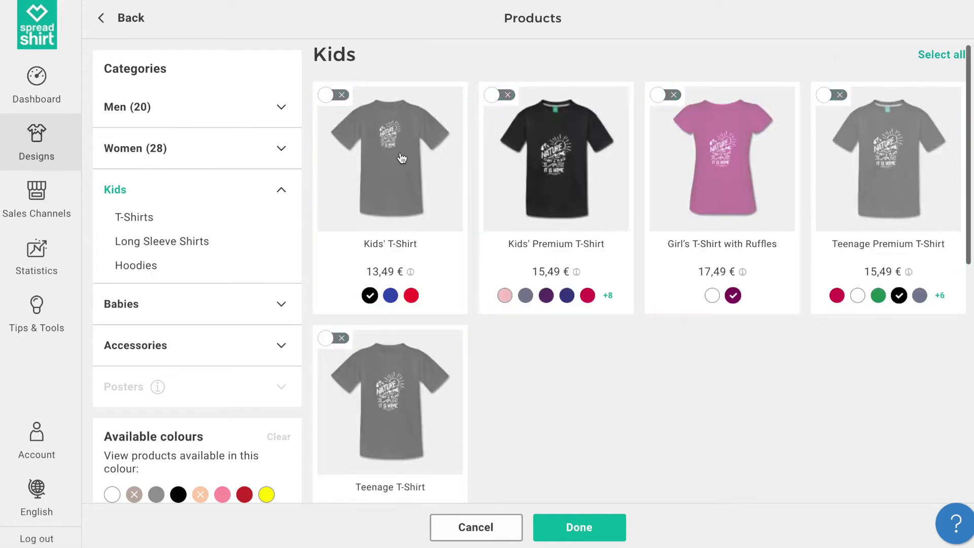
left_click(284, 188)
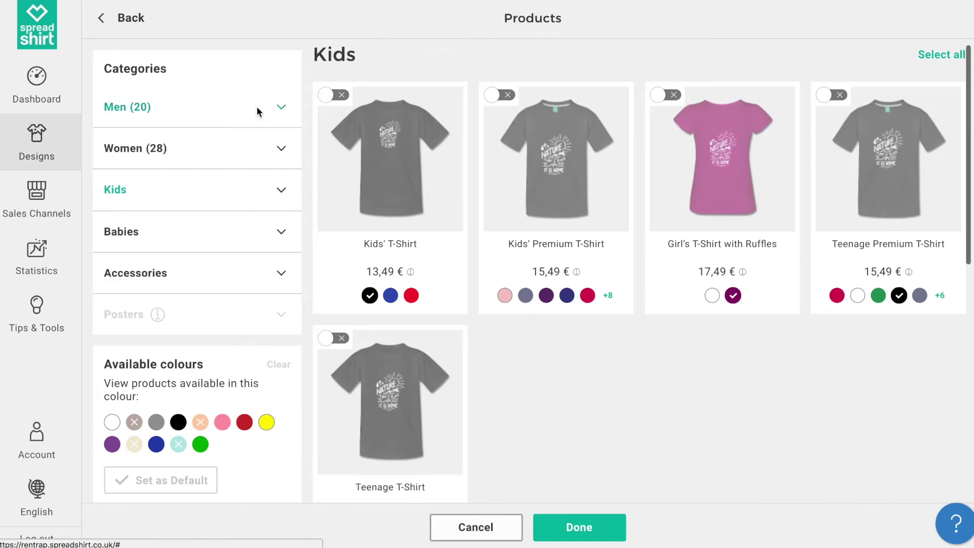
- Narrow the Men selection to only the 11 men's T-shirts
left_click(271, 107)
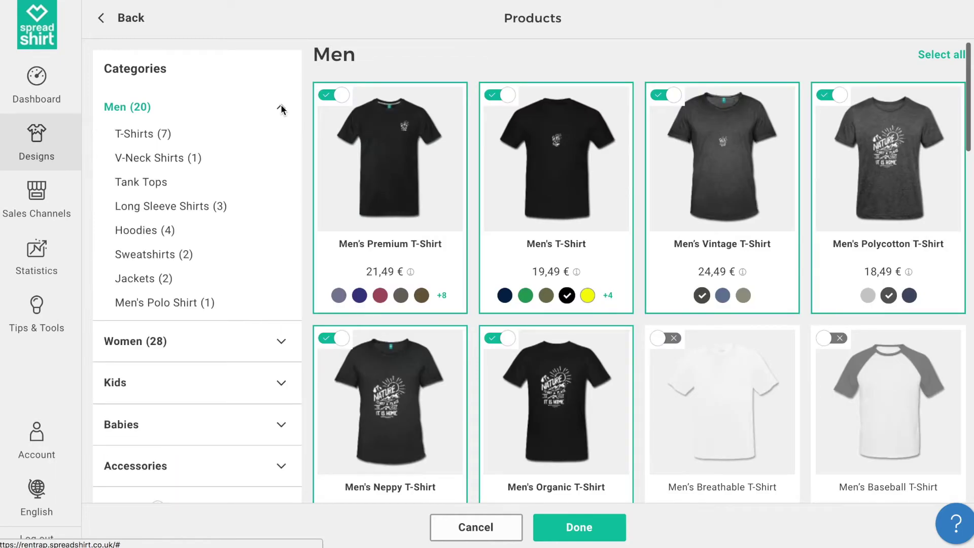
left_click(925, 55)
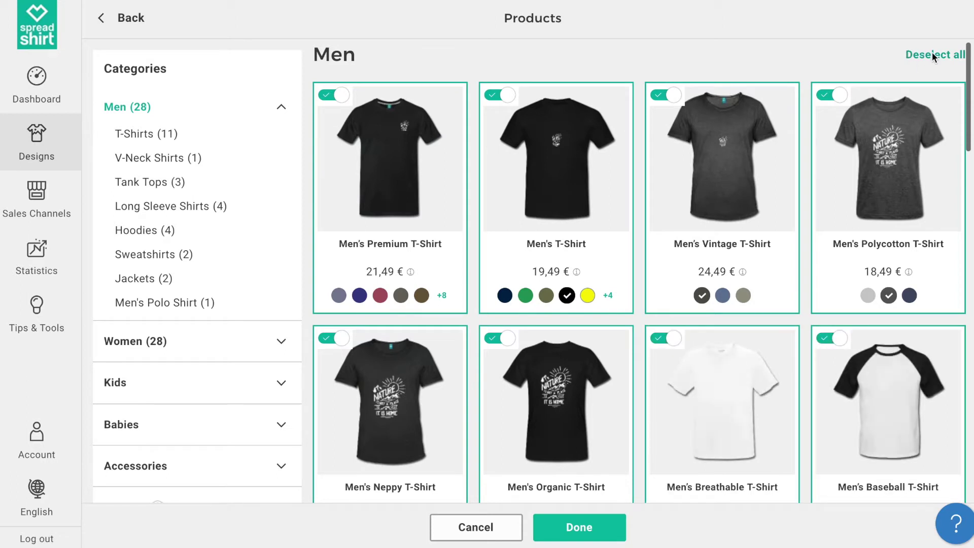
left_click(932, 53)
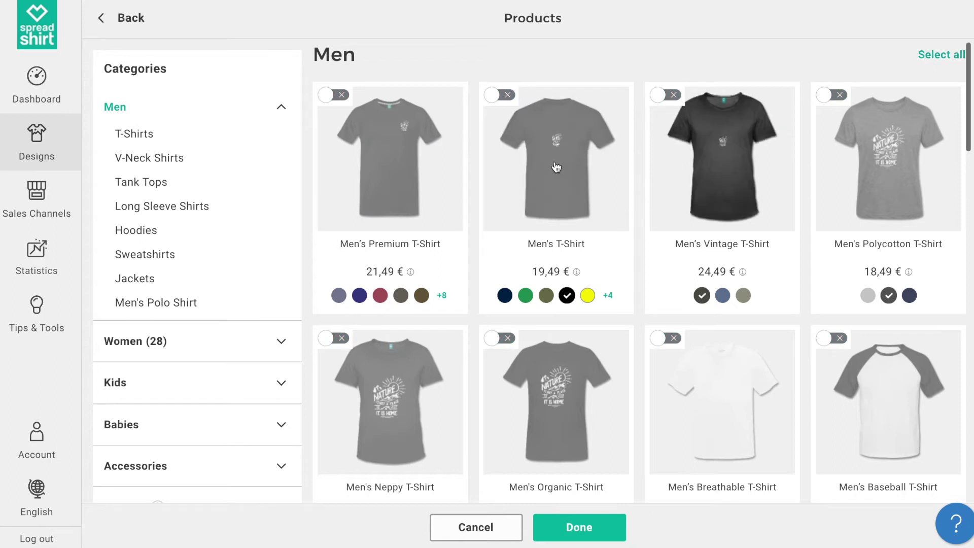
left_click(139, 132)
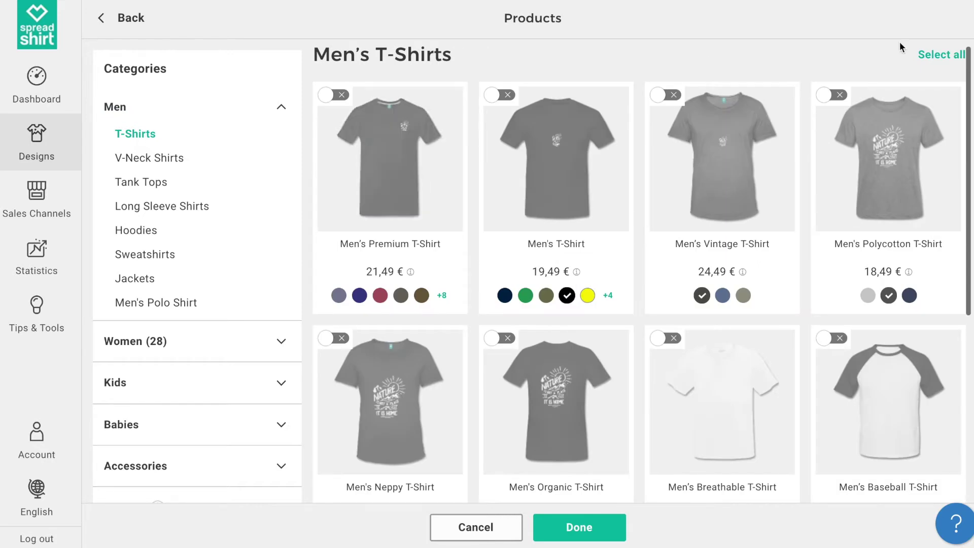
left_click(936, 55)
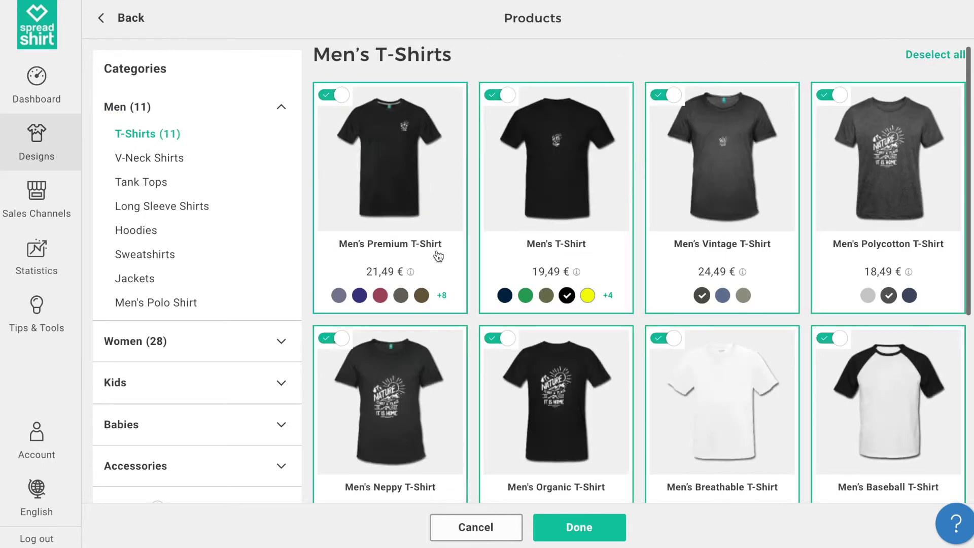
scroll(684, 192, "down", 8)
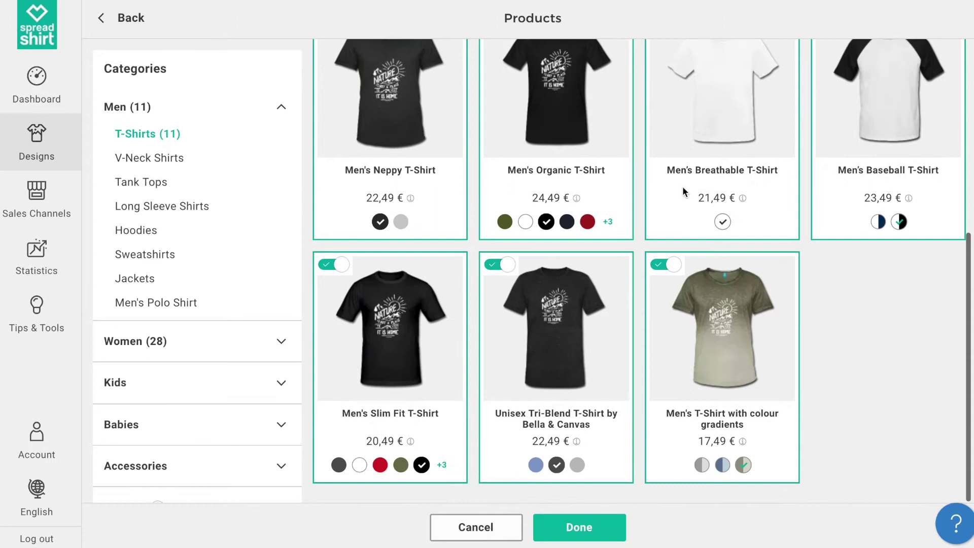
scroll(682, 188, "up", 6)
scroll(683, 188, "up", 2)
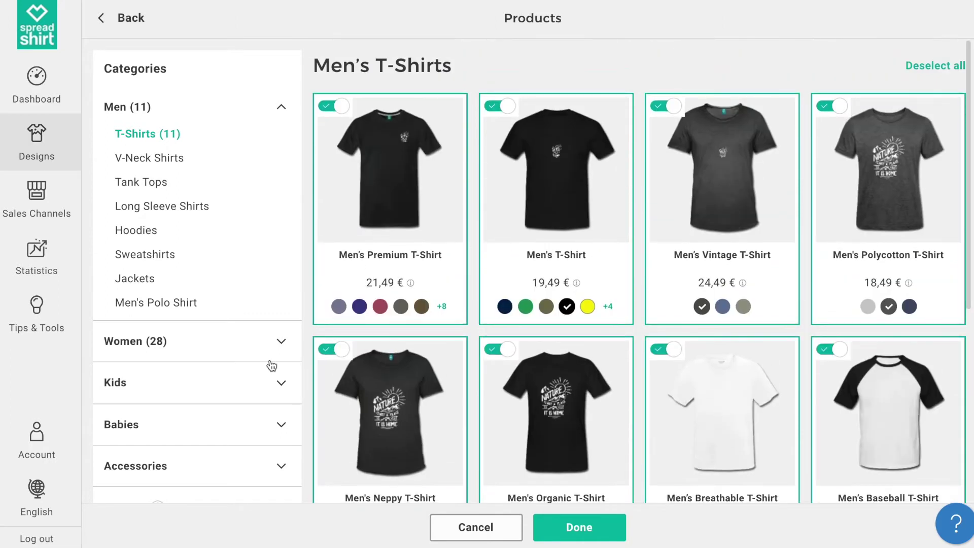
- Select all nine women's T-shirts instead of the other Women products and confirm
left_click(270, 343)
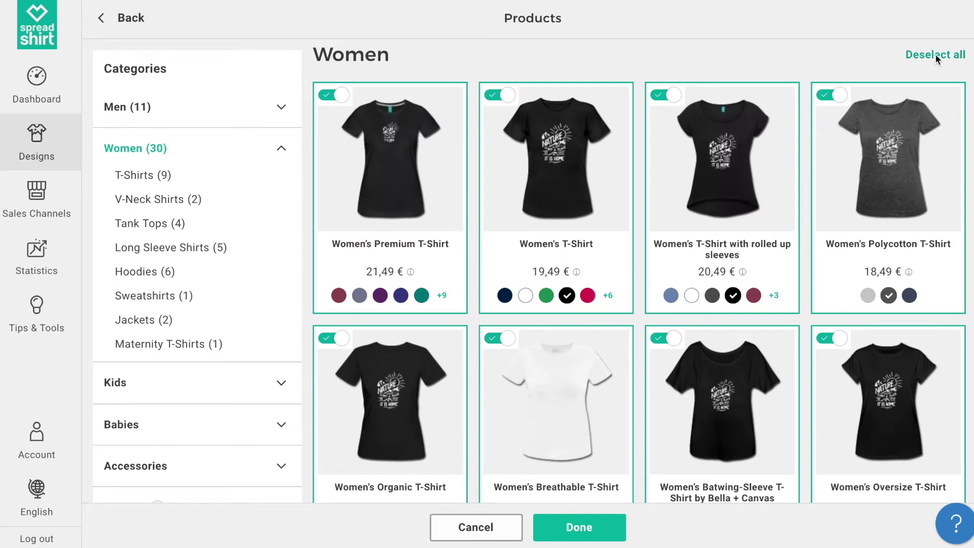
left_click(935, 53)
left_click(255, 176)
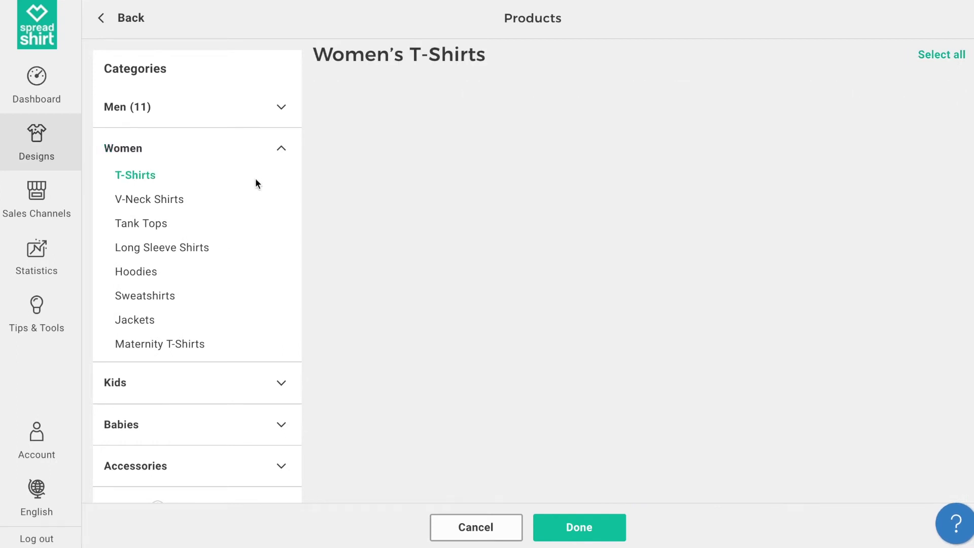
left_click(940, 57)
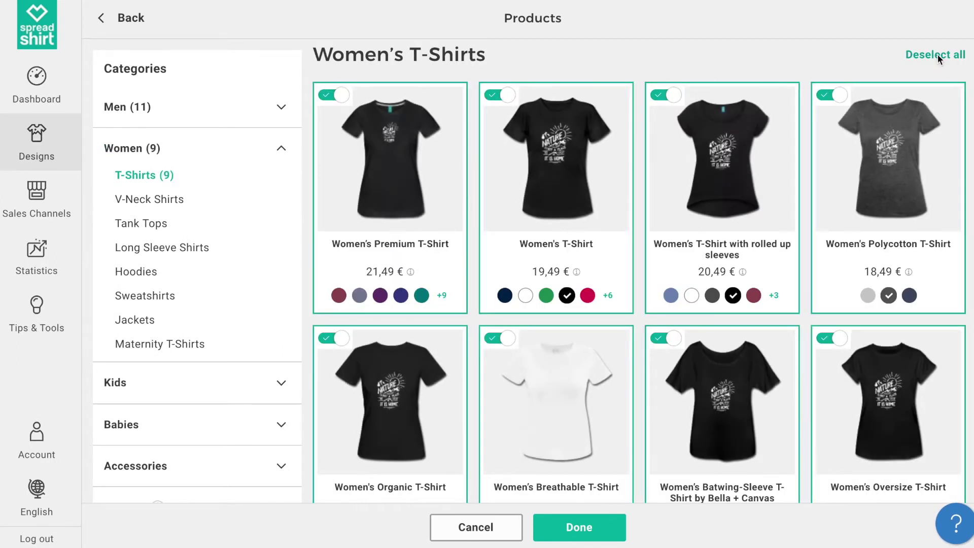
left_click(566, 528)
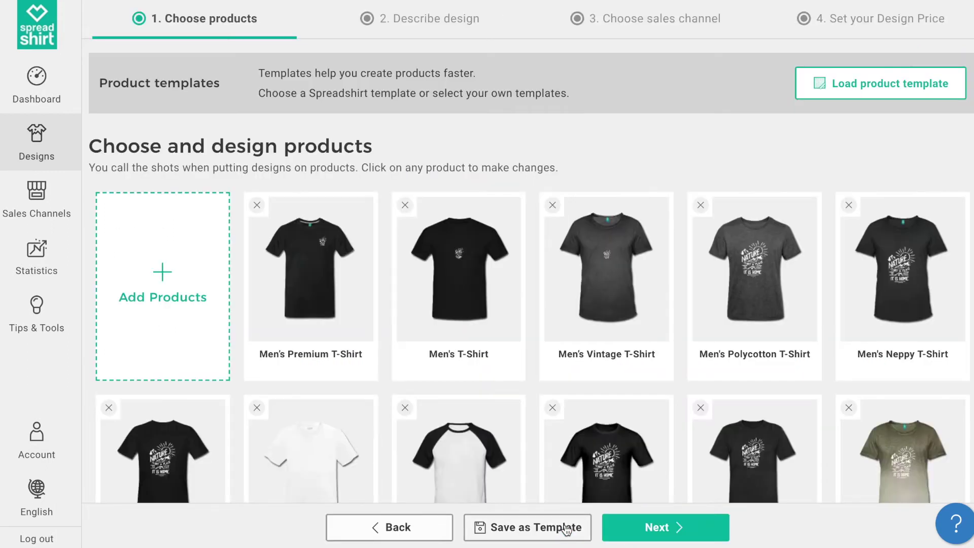
- Scroll through the grid to check the men's and women's T-shirts carrying the white nature design
scroll(572, 442, "down", 8)
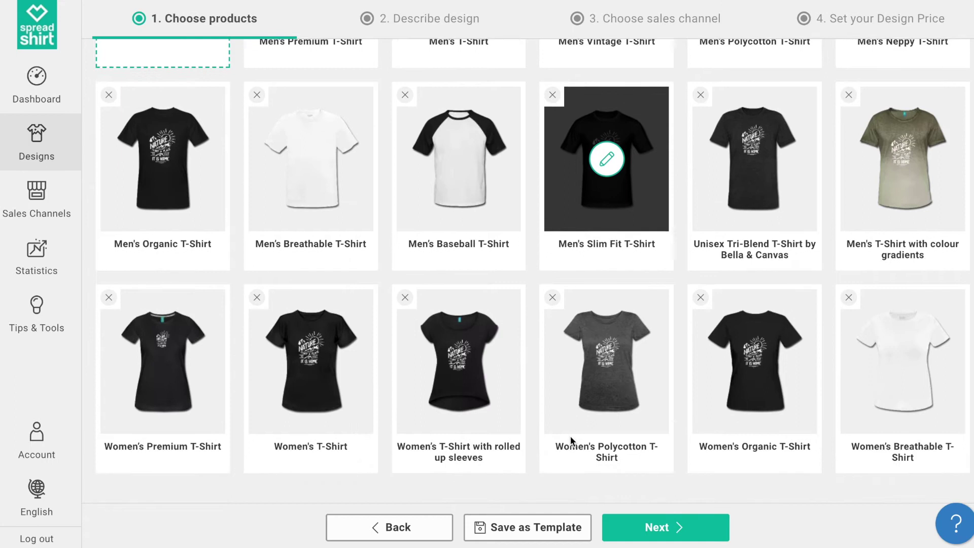
scroll(570, 436, "up", 8)
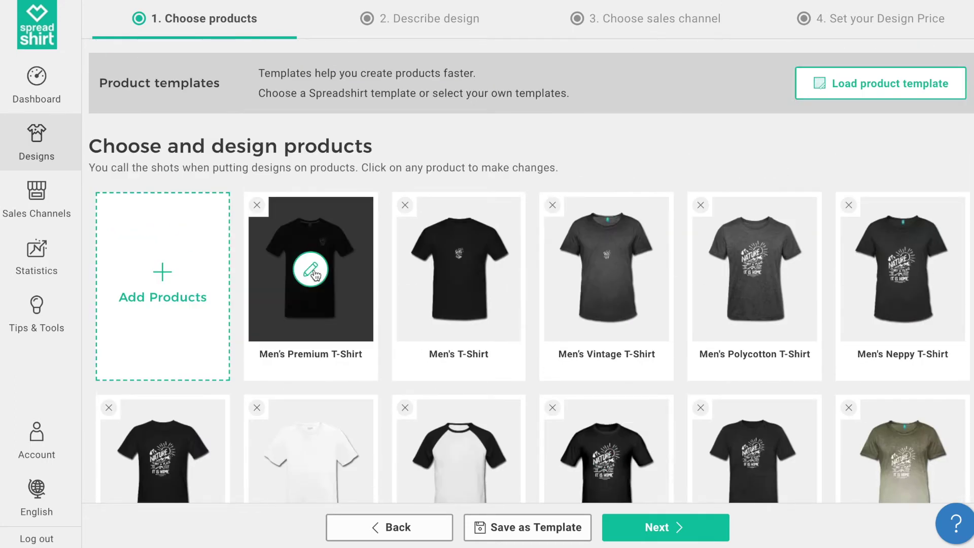
- Scale the Men's Premium T-Shirt design to 38%, default to dark brown, deactivate one more colour
left_click(312, 270)
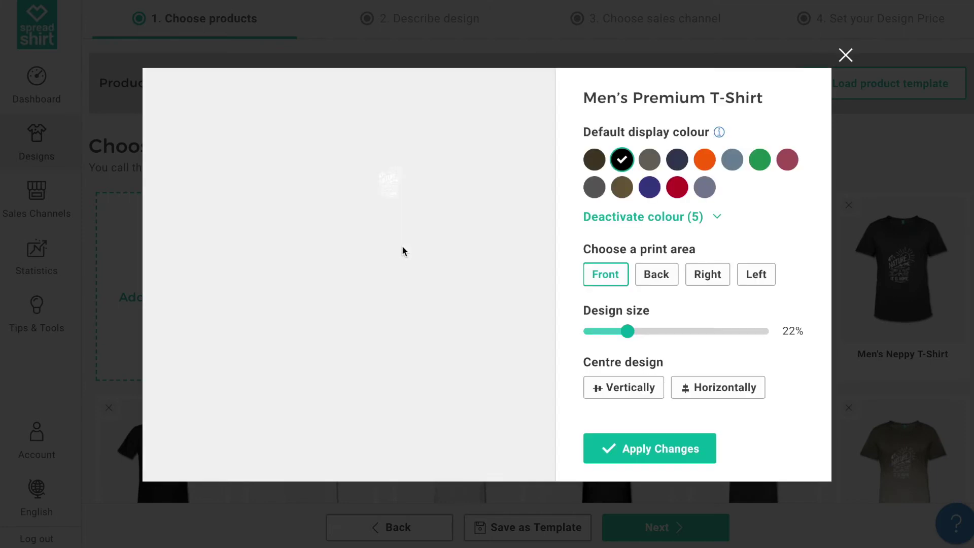
left_click(389, 193)
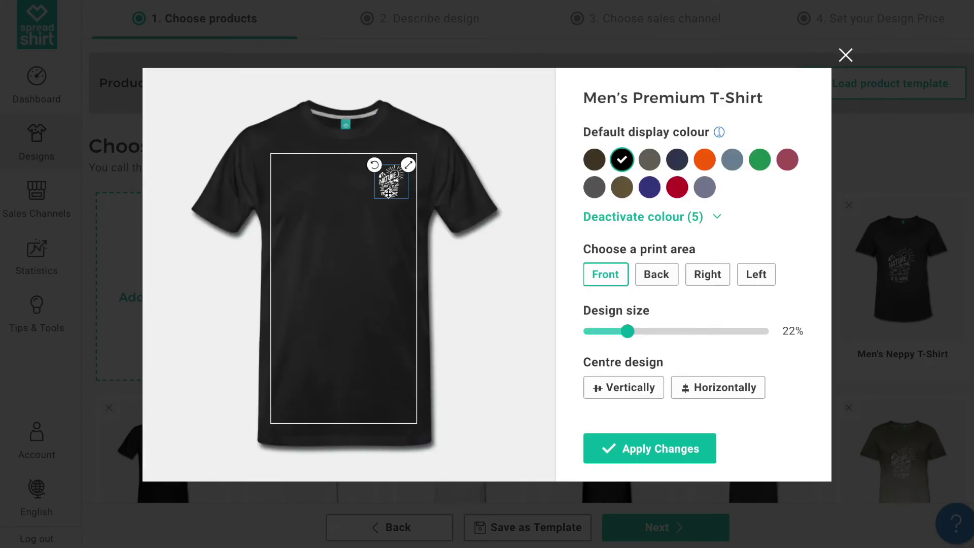
left_click_drag(409, 168, 421, 152)
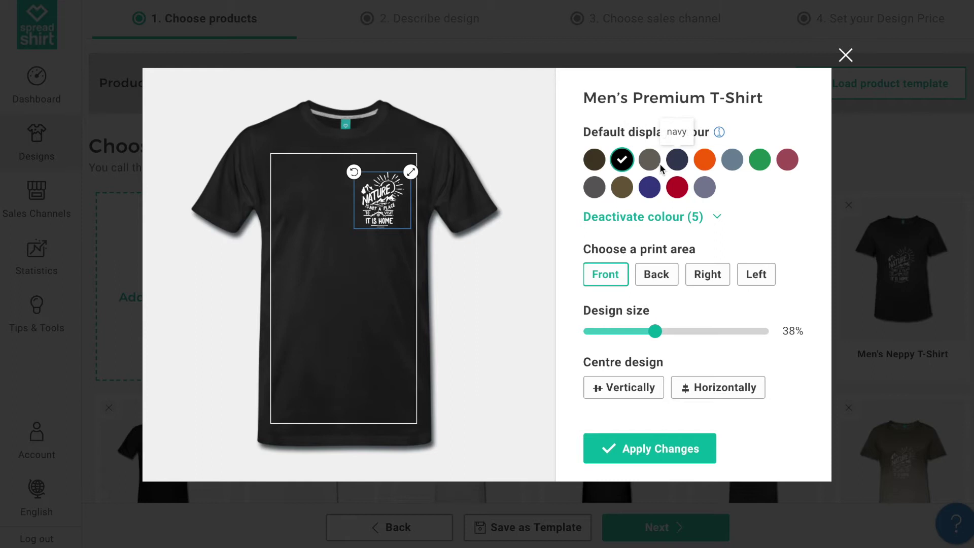
left_click(594, 160)
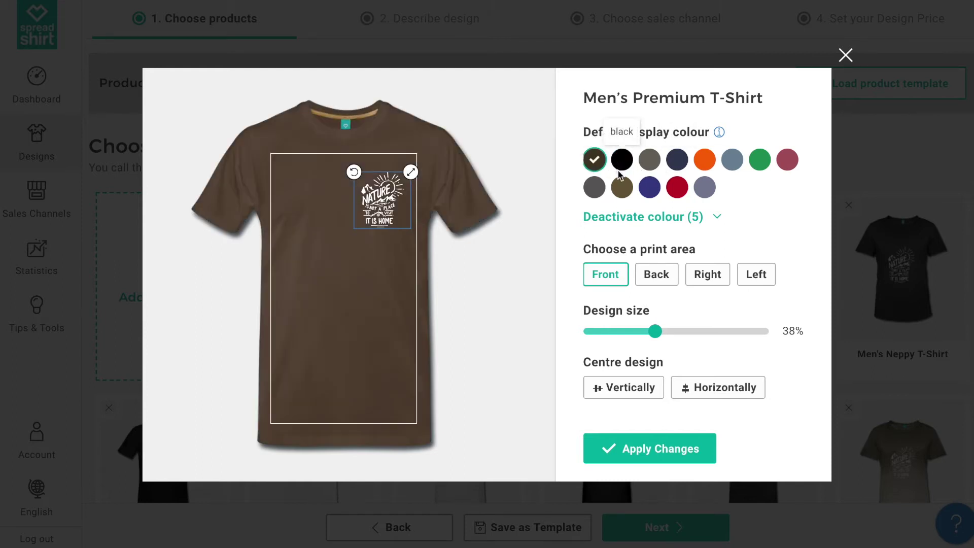
left_click(631, 215)
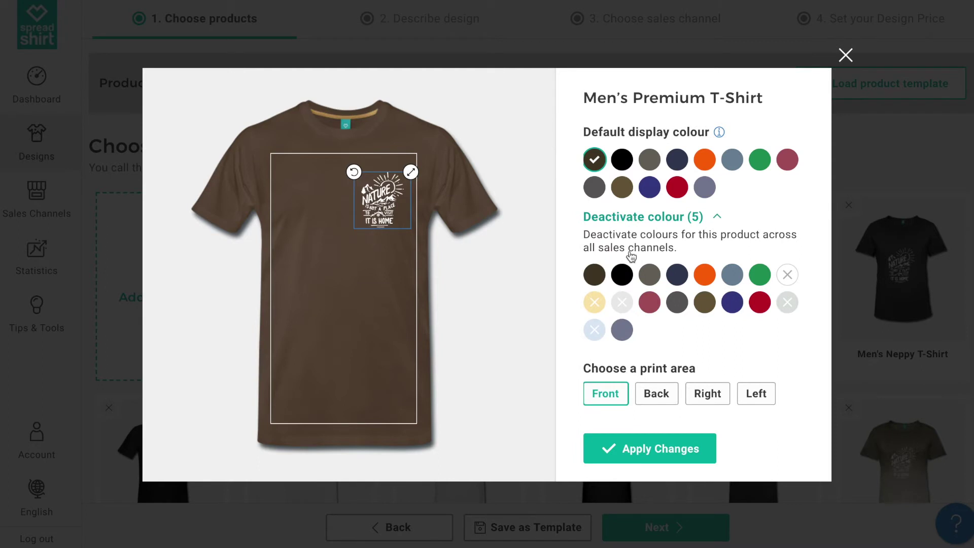
left_click(623, 331)
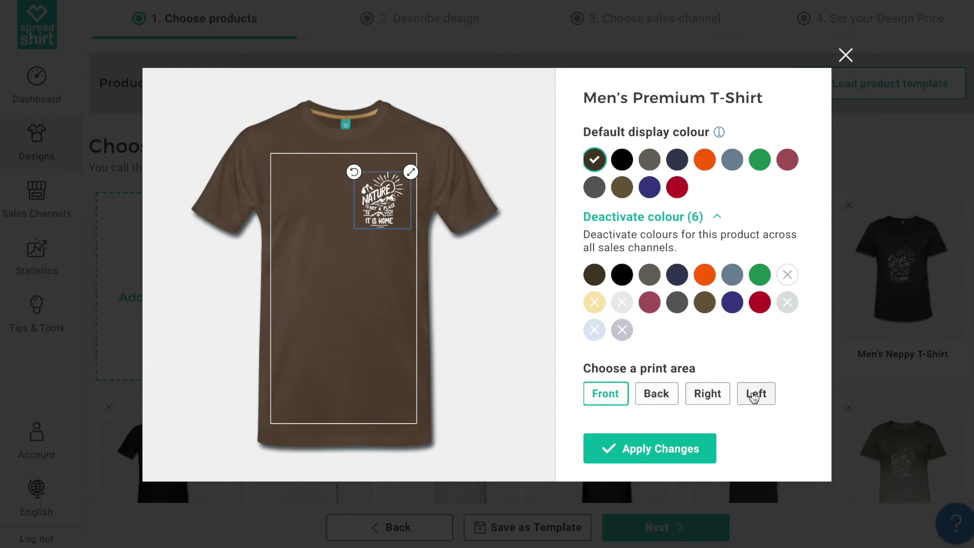
left_click(716, 219)
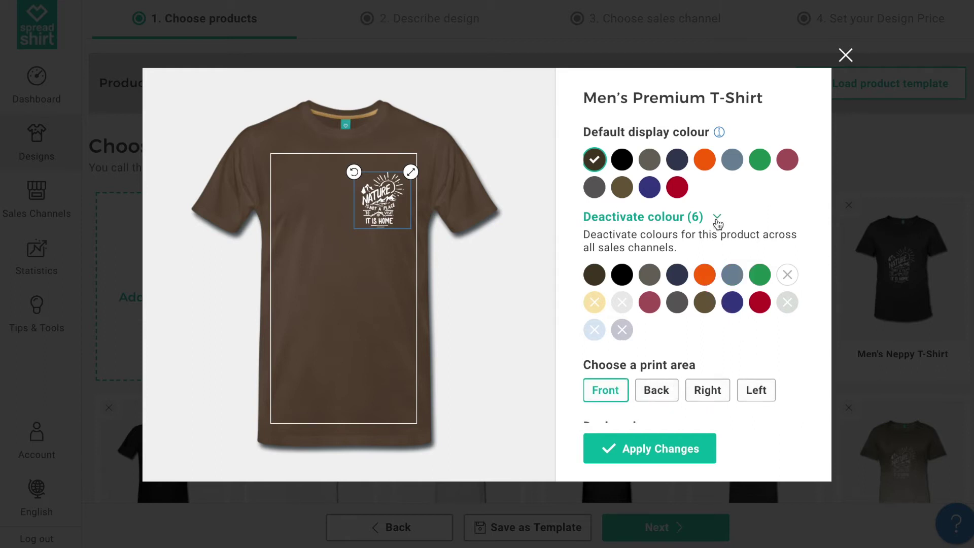
left_click(644, 448)
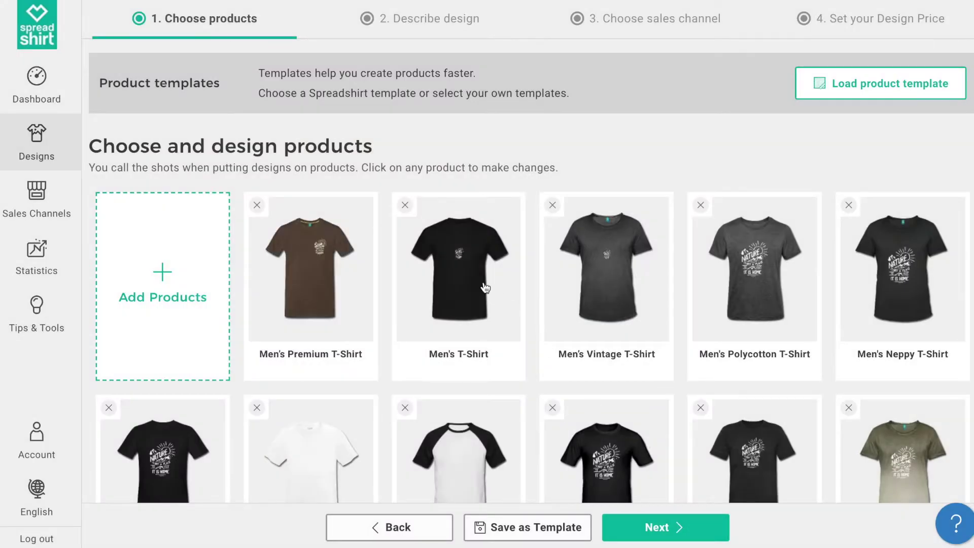
- Set the Men's T-Shirt default colour and apply its changes
mouse_move(469, 274)
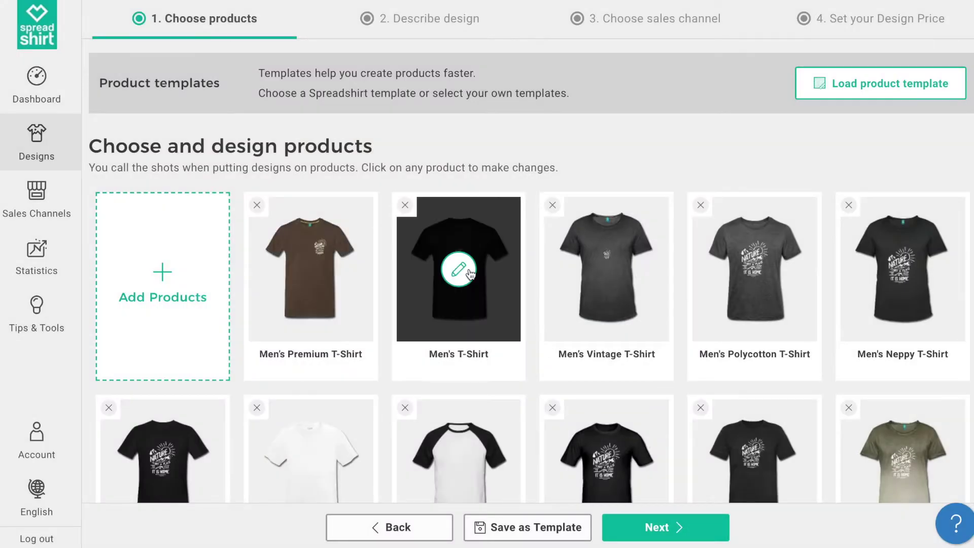
left_click(469, 273)
left_click(593, 159)
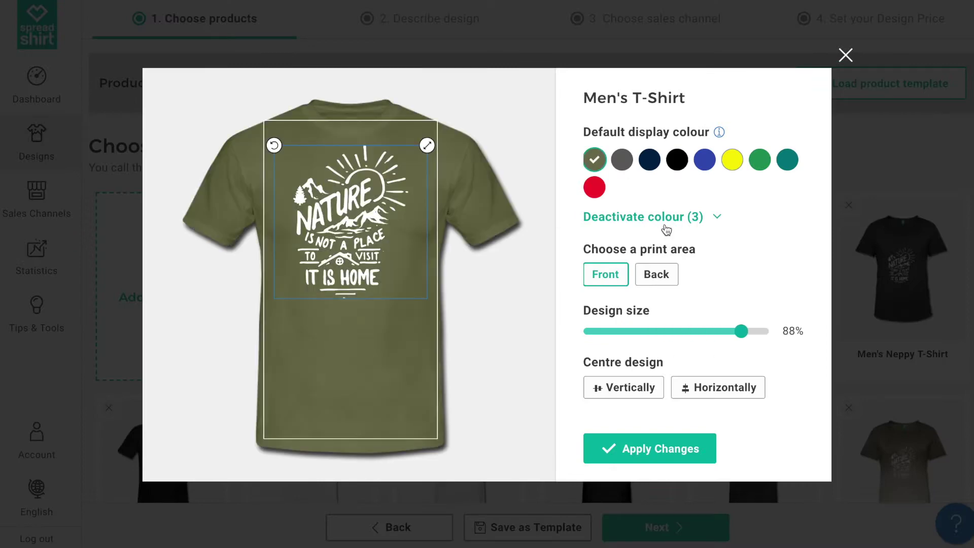
left_click(641, 224)
left_click(648, 447)
- Deactivate another Vintage T-Shirt colour, apply the Polycotton changes, and shrink the Neppy T-Shirt design
left_click(607, 265)
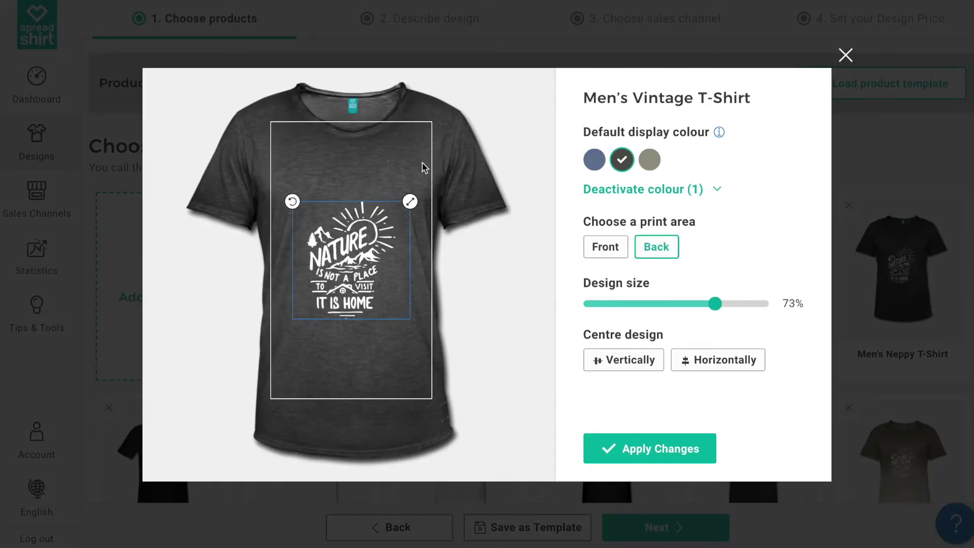
left_click(660, 189)
left_click(678, 246)
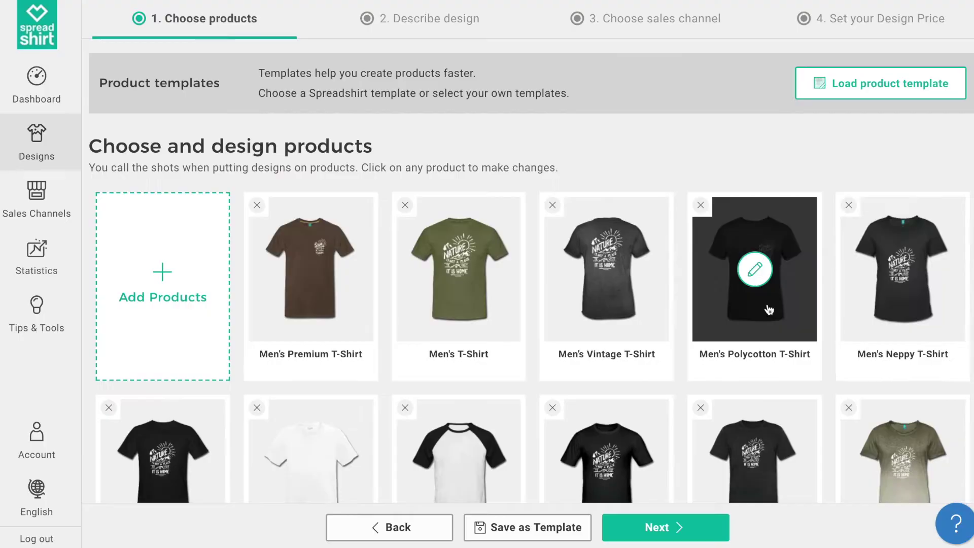
left_click(903, 264)
left_click_drag(713, 304, 646, 303)
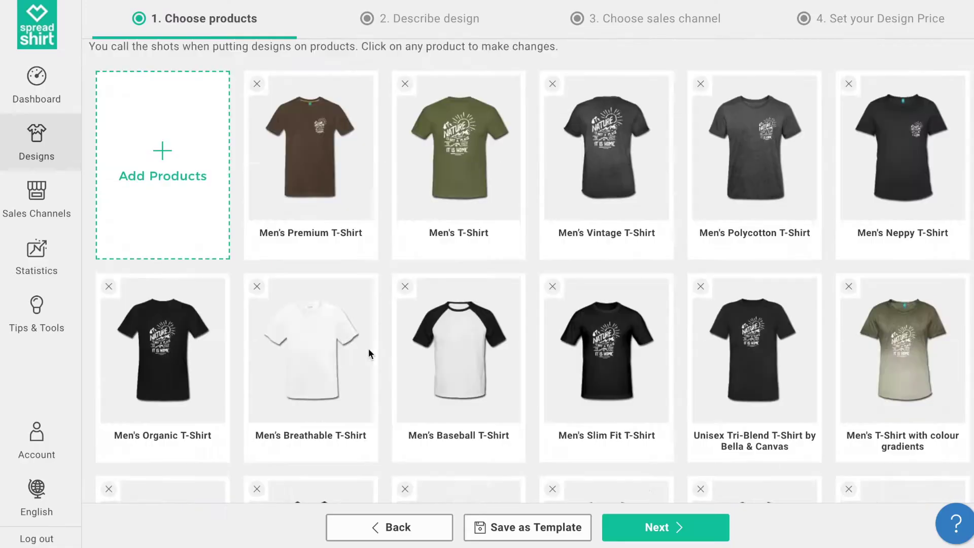
- Remove the breathable, baseball, colour-gradient and batwing shirts; shrink the Tri-Blend design from 80% to 41%
left_click(368, 354)
left_click(846, 54)
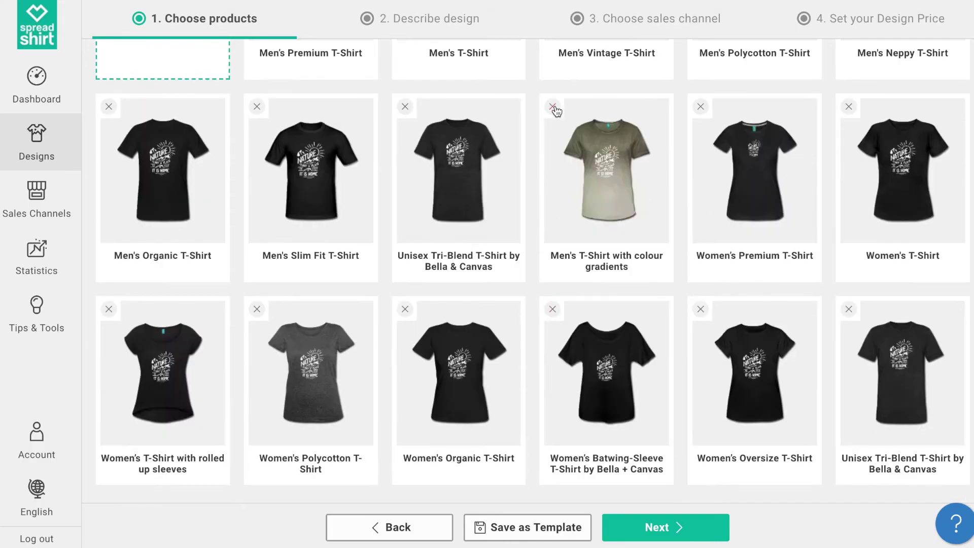
left_click(398, 181)
left_click_drag(726, 321, 656, 322)
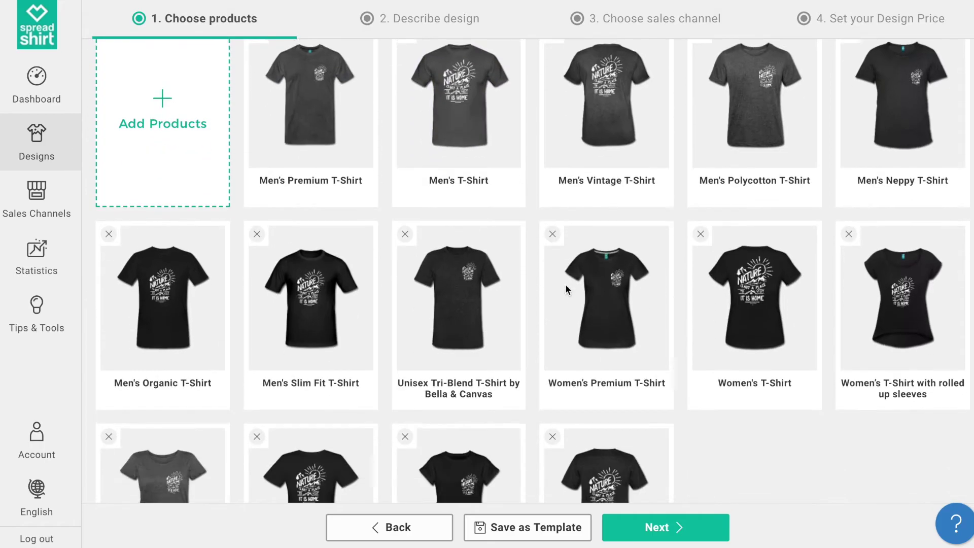
scroll(565, 284, "down", 1)
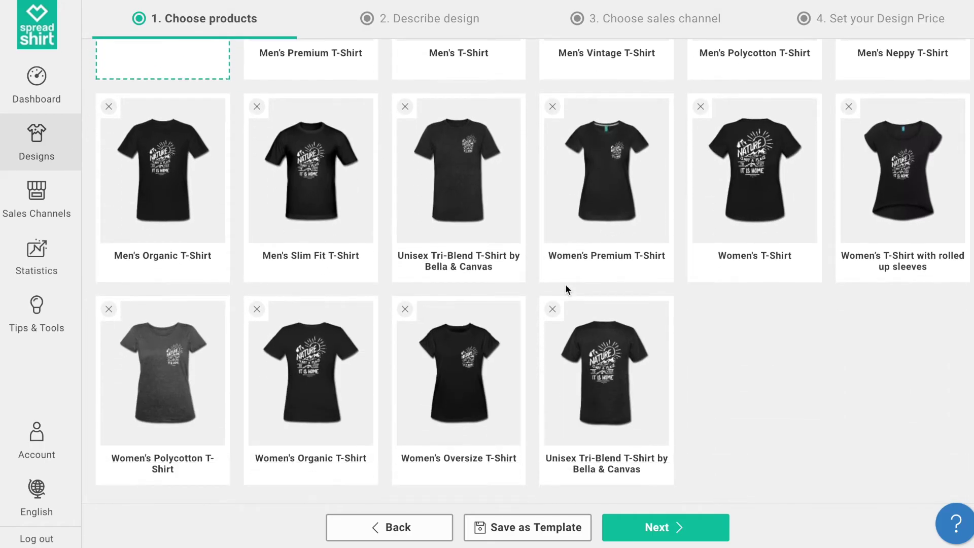
scroll(565, 284, "up", 3)
scroll(566, 285, "up", 1)
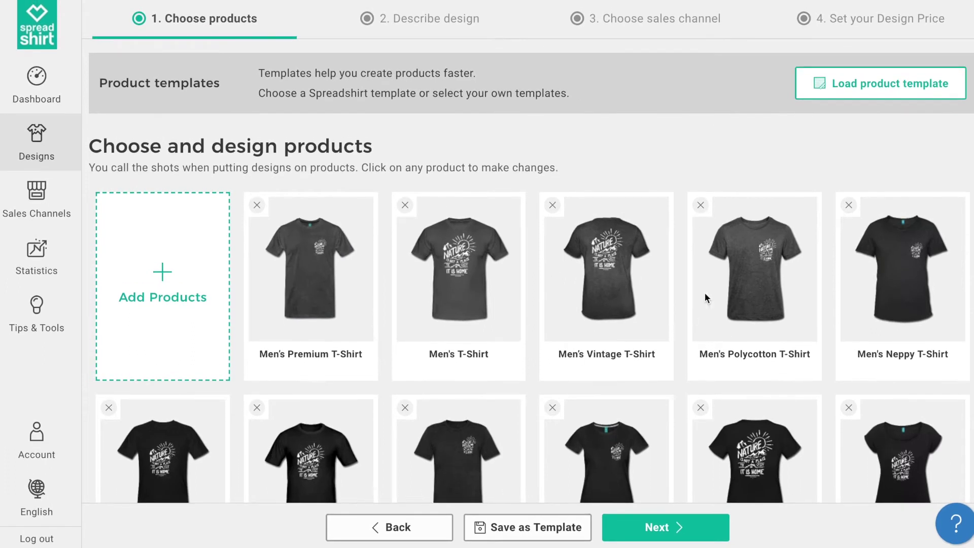
- Save the current men's and women's T-shirt range as template 'Men and Women for Light Designs'
left_click(536, 529)
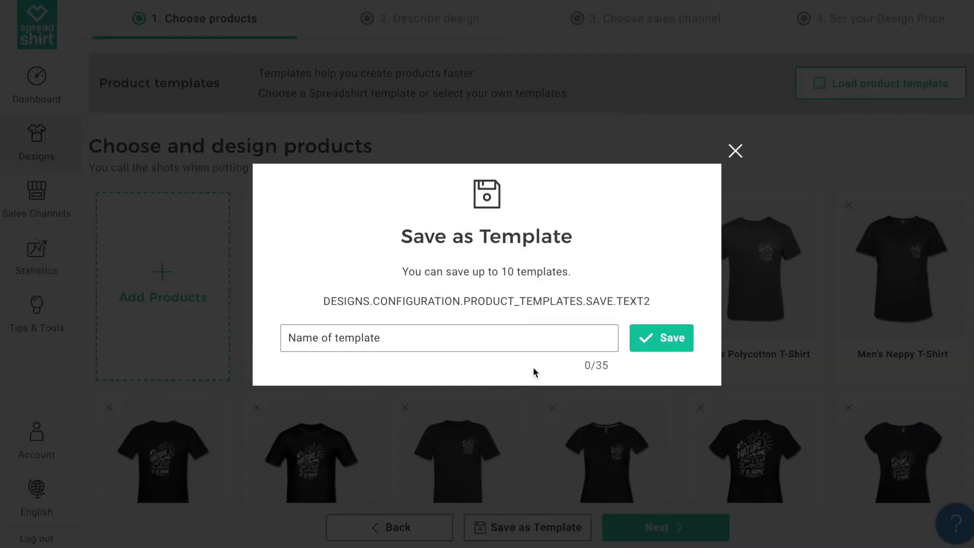
left_click(542, 343)
type("Men")
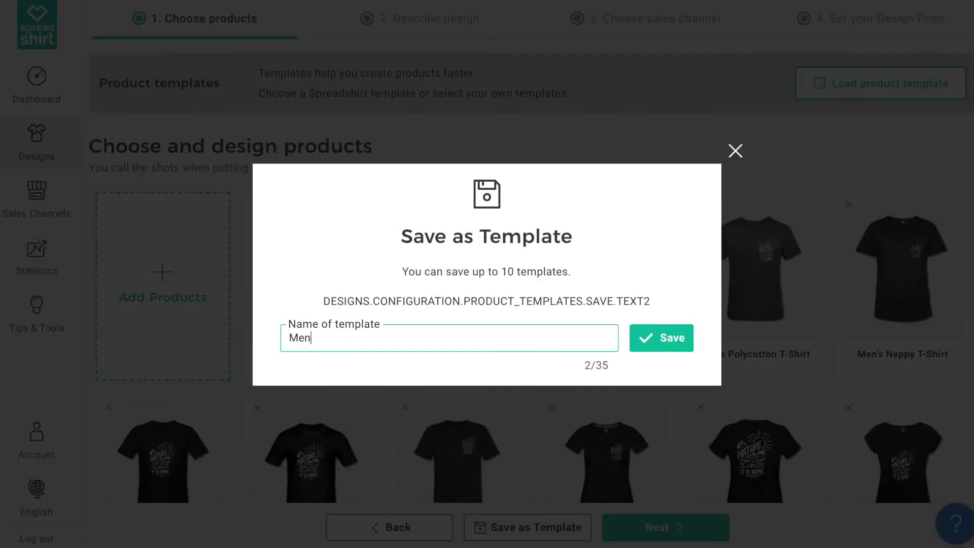
type(" and Women for Light Designs")
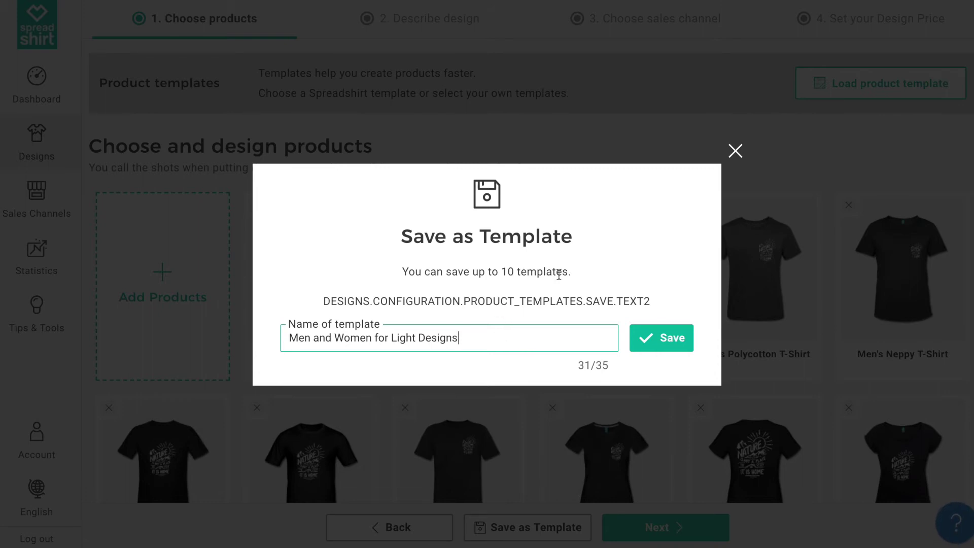
left_click_drag(568, 275, 508, 275)
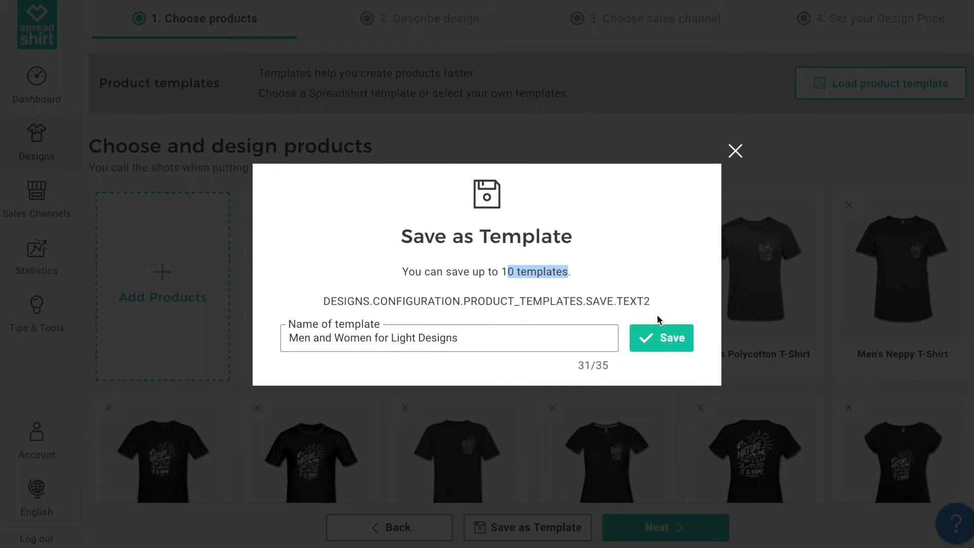
left_click(669, 274)
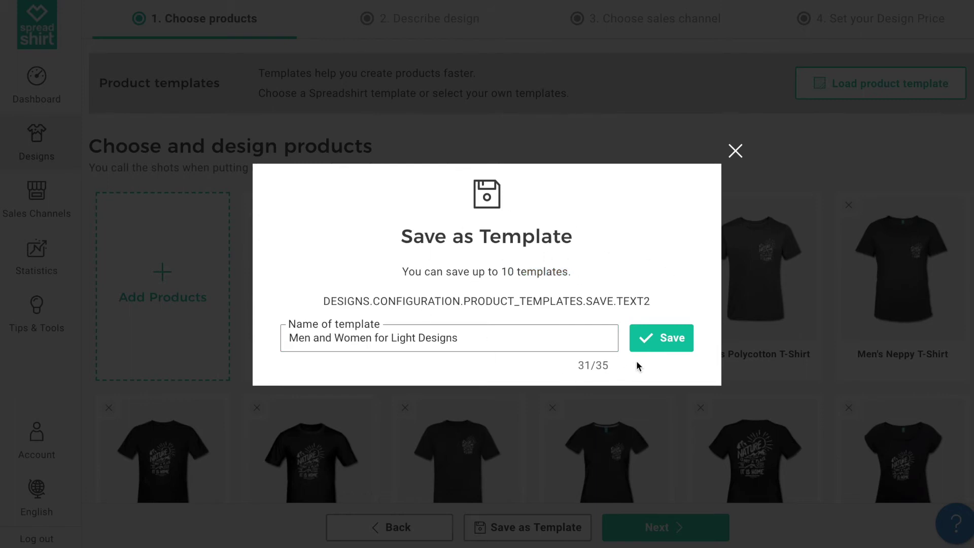
left_click(662, 343)
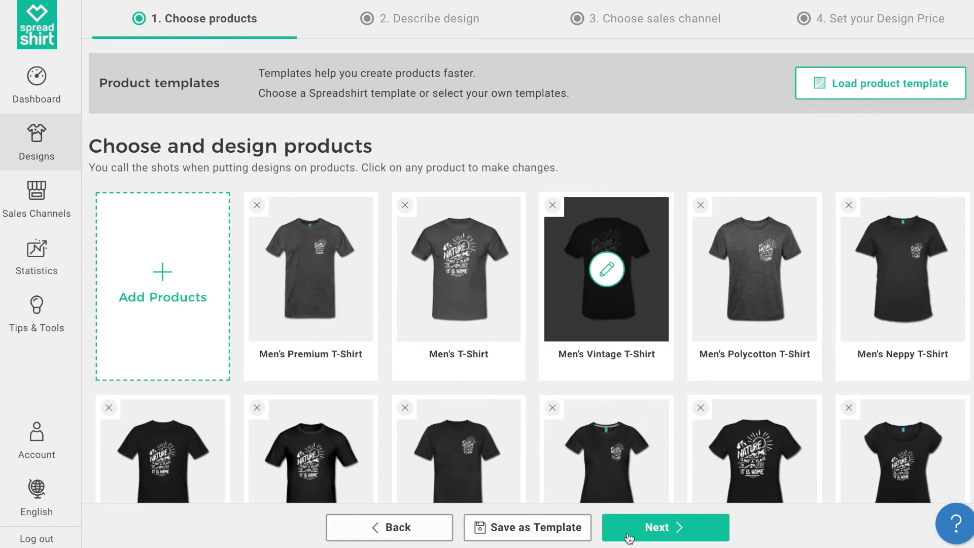
- Complete the 'Nature! It's a Home!' description and add tags nature, outdoors, love and home
left_click(646, 530)
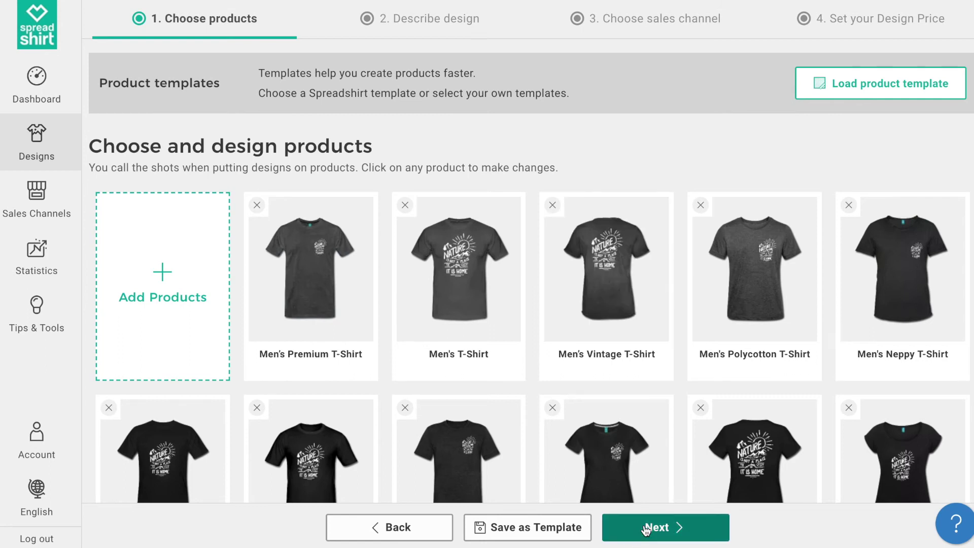
type("! It's a Home!")
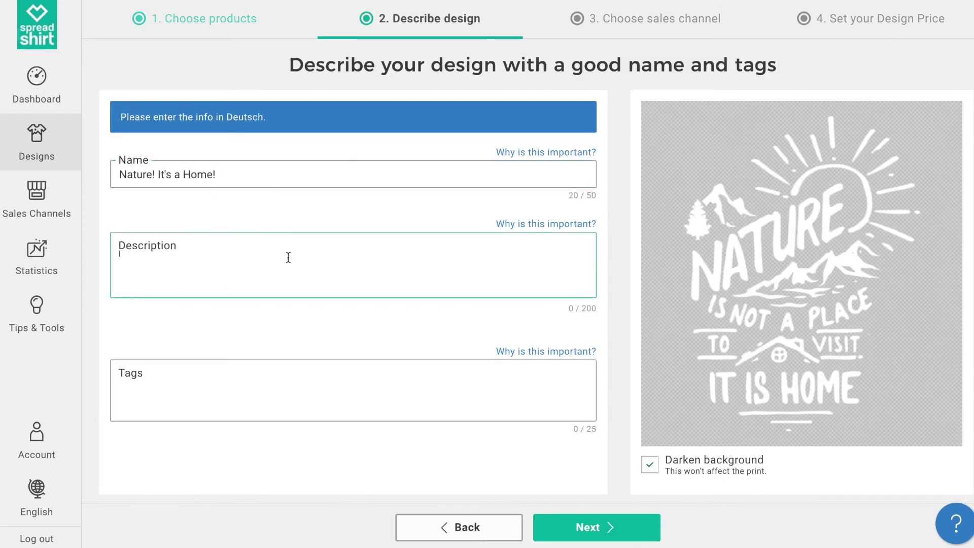
type("Nature is awesome. This design is a great way to s")
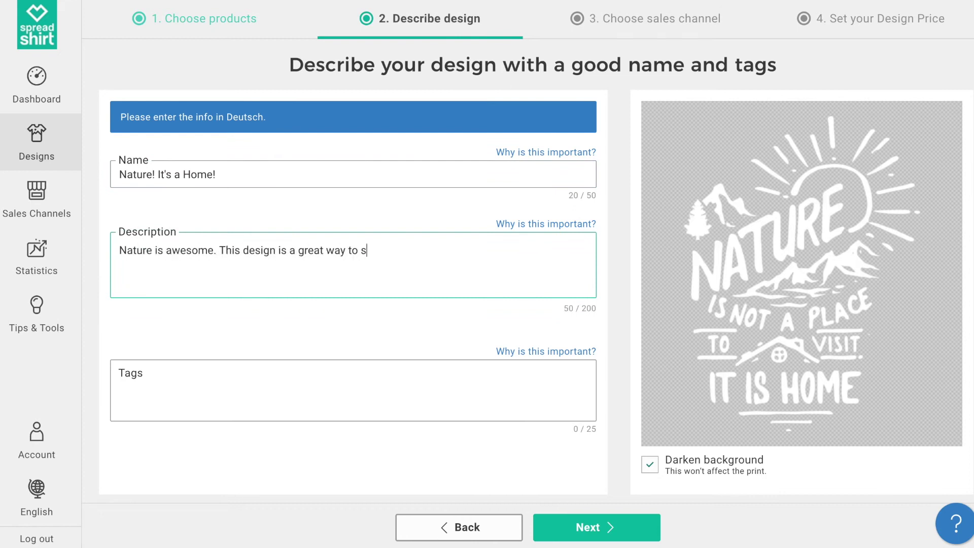
type("how your love of nature.")
left_click(239, 394)
type("nature")
key("Return")
type("outdoors")
key("Return")
type("love")
key("Return")
type("home")
key("Return")
- Sell the design on the Marketplace and in all shops at 2,00 €, then publish
left_click(596, 527)
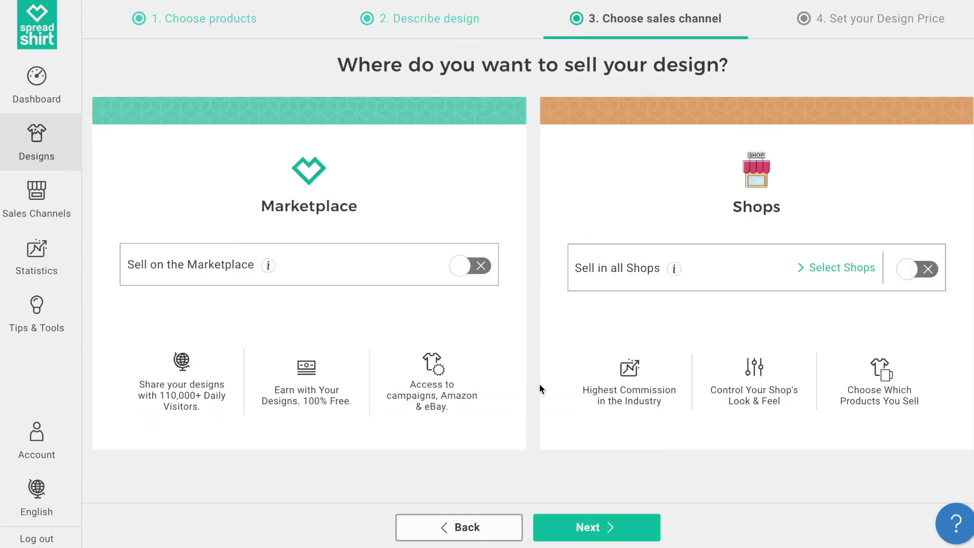
left_click(464, 264)
left_click(922, 269)
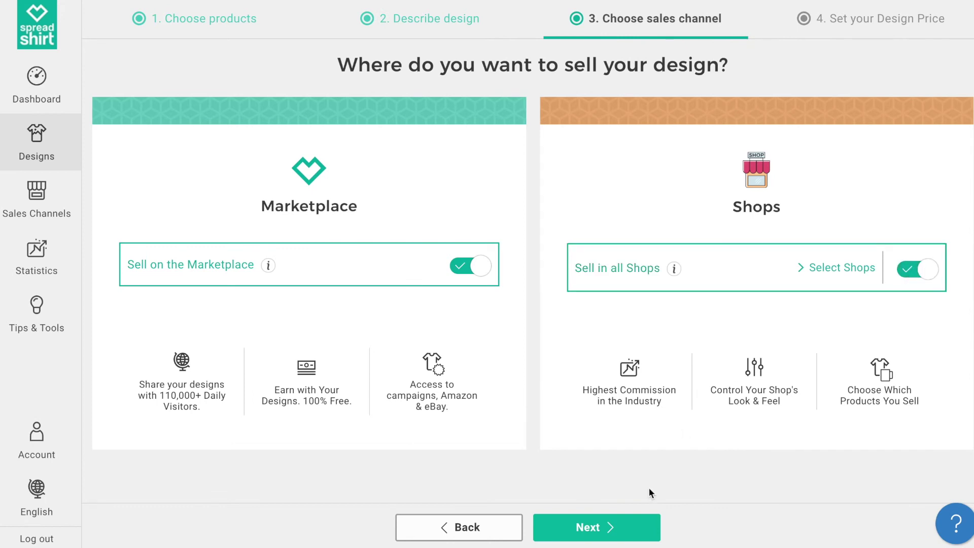
left_click(623, 526)
left_click(499, 133)
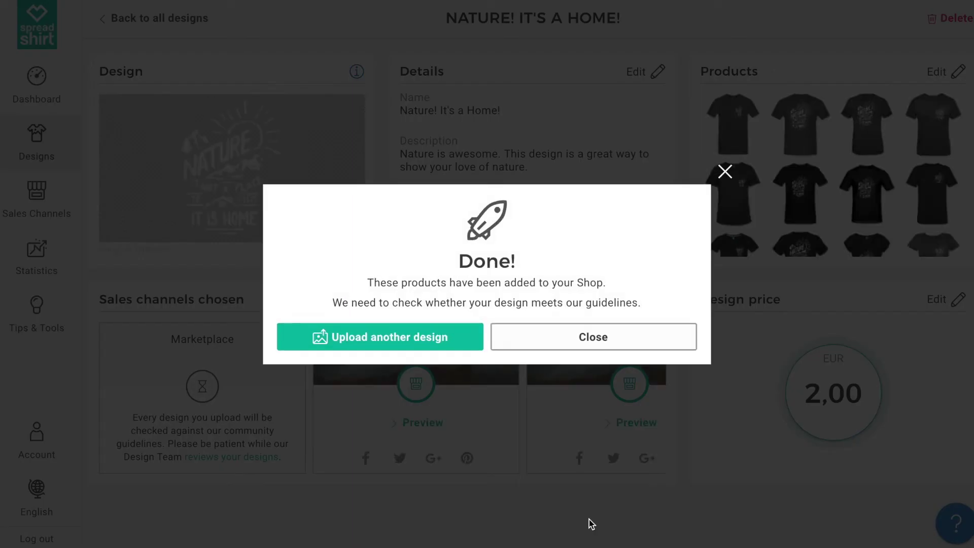
- Close the Done! confirmation and go back to the Designs list
left_click(639, 348)
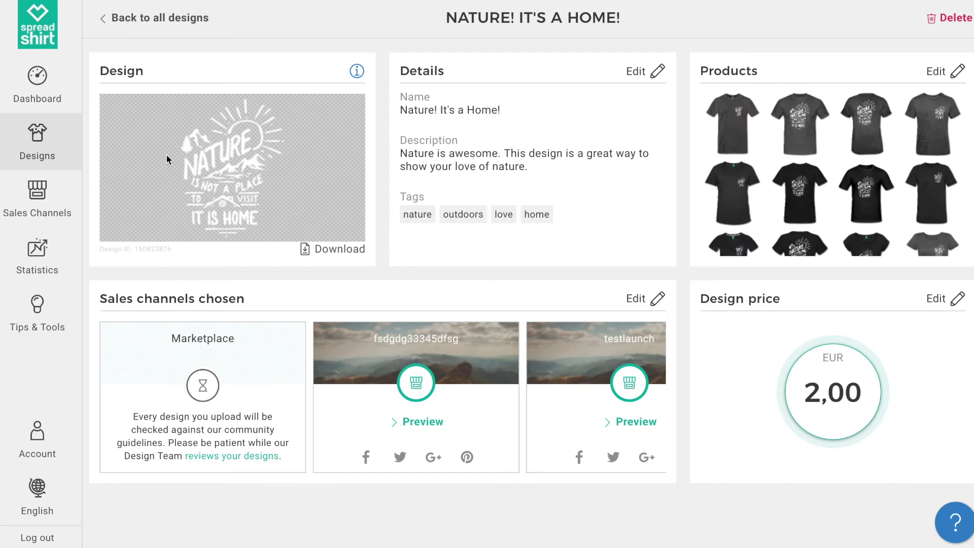
left_click(57, 135)
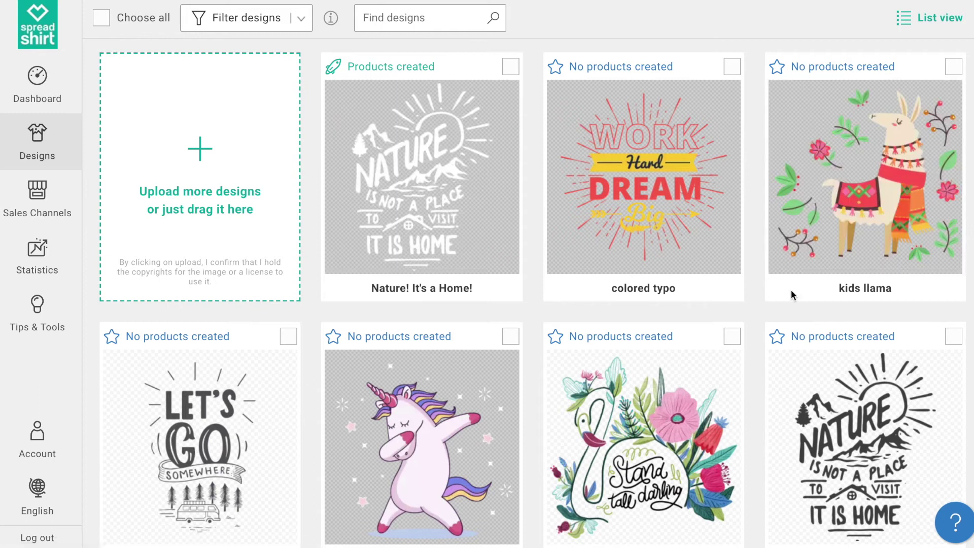
- Start creating products for the fancy circle design from the Designs grid
scroll(790, 292, "down", 2)
scroll(793, 295, "down", 5)
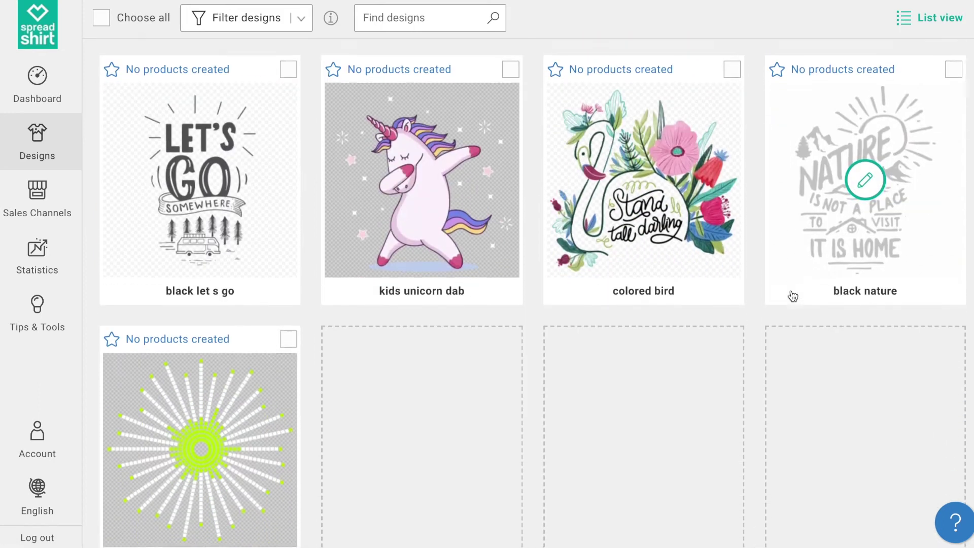
mouse_move(232, 372)
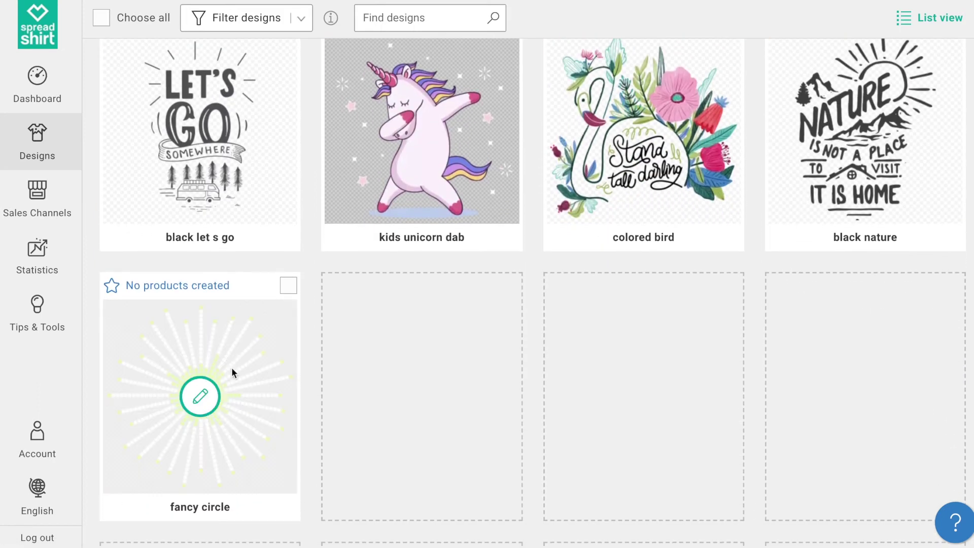
left_click(200, 396)
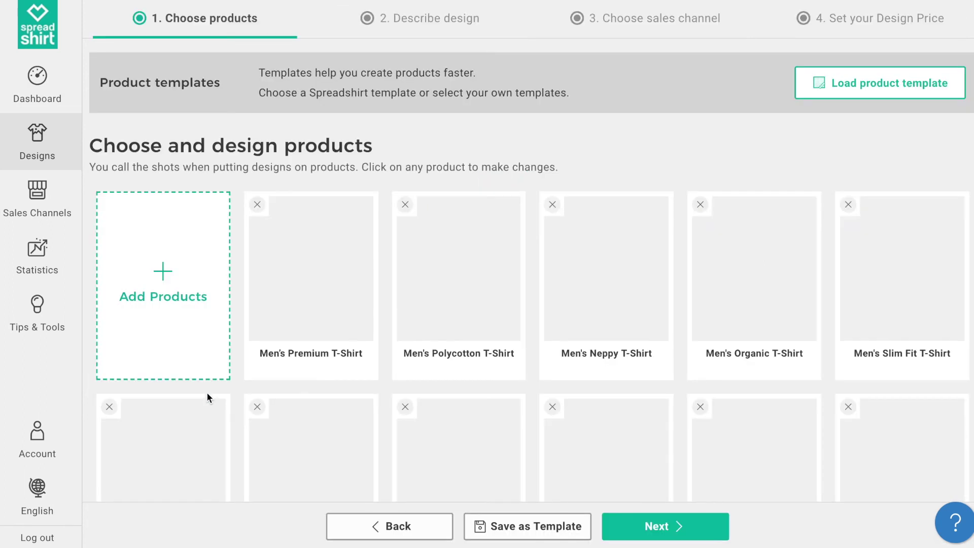
- Look over the men's shirts and tops the starburst design is placed on, ending back at the top
scroll(323, 347, "down", 1)
scroll(322, 342, "down", 7)
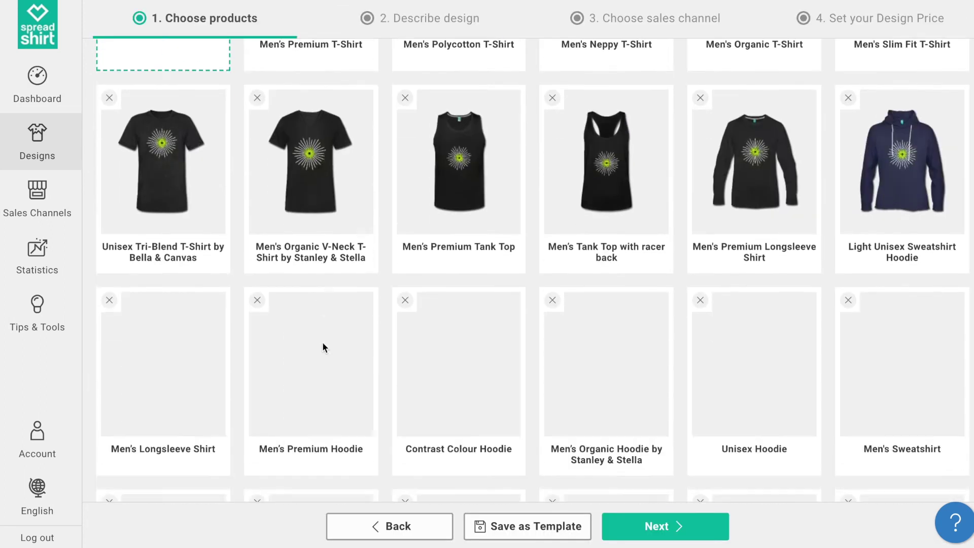
scroll(322, 342, "up", 4)
scroll(322, 342, "down", 7)
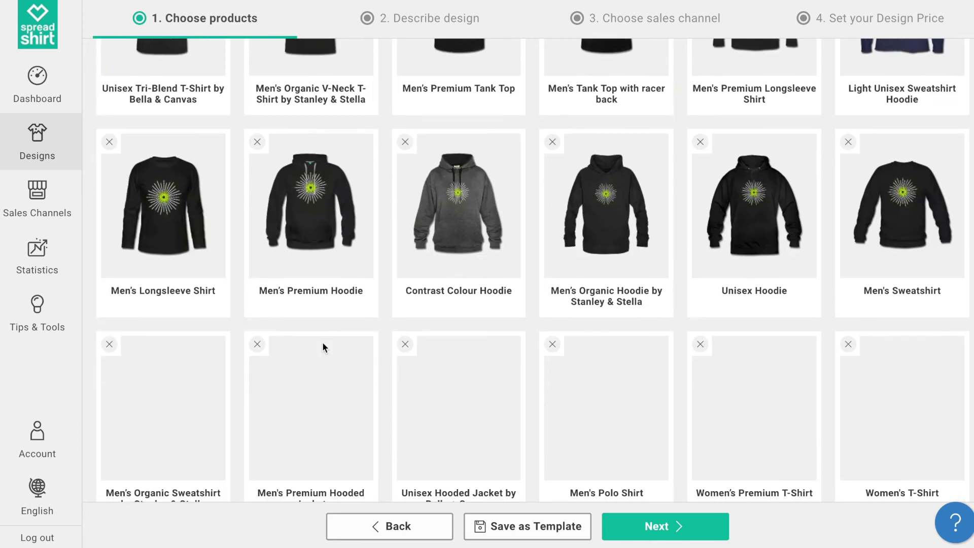
scroll(323, 345, "down", 3)
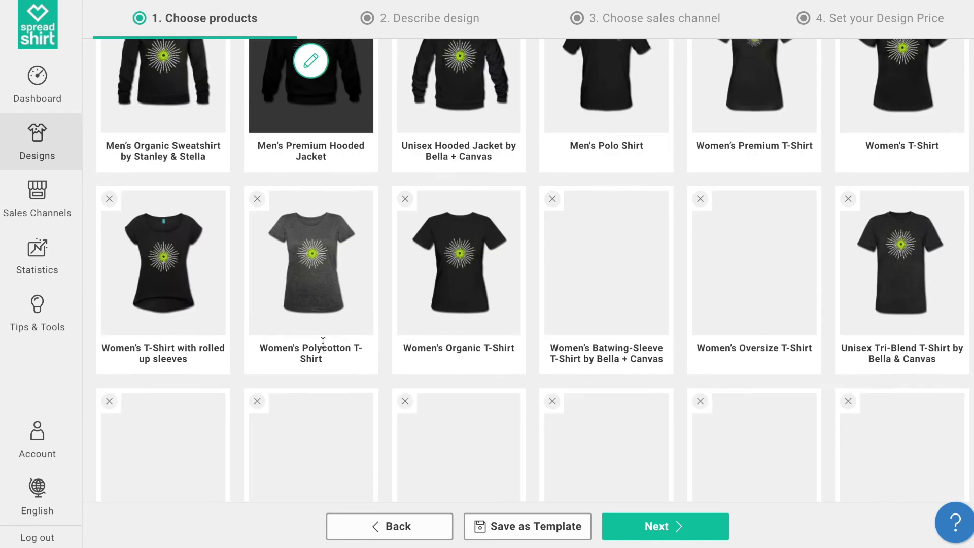
scroll(323, 345, "up", 8)
scroll(322, 343, "up", 6)
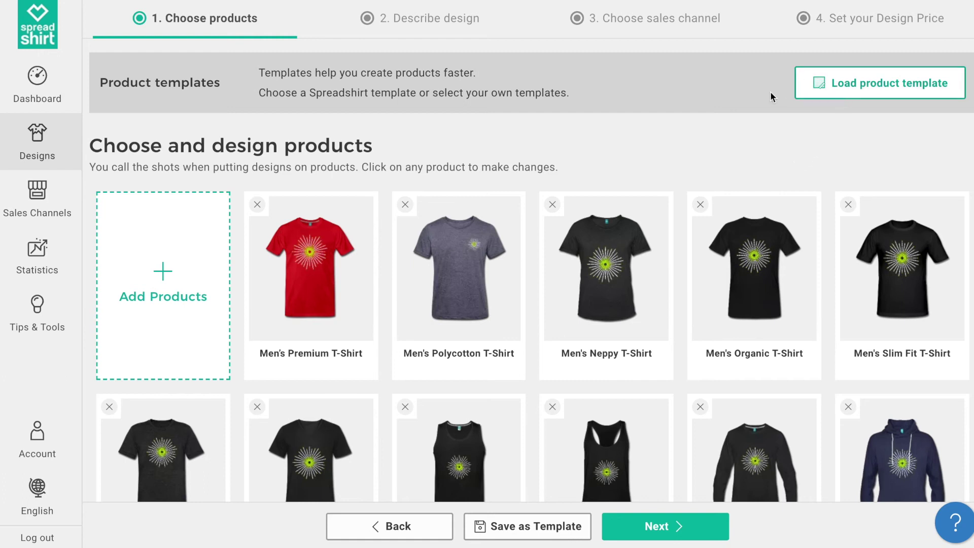
- Apply the 'Men and Women for Light Designs' template from My own product templates
left_click(891, 90)
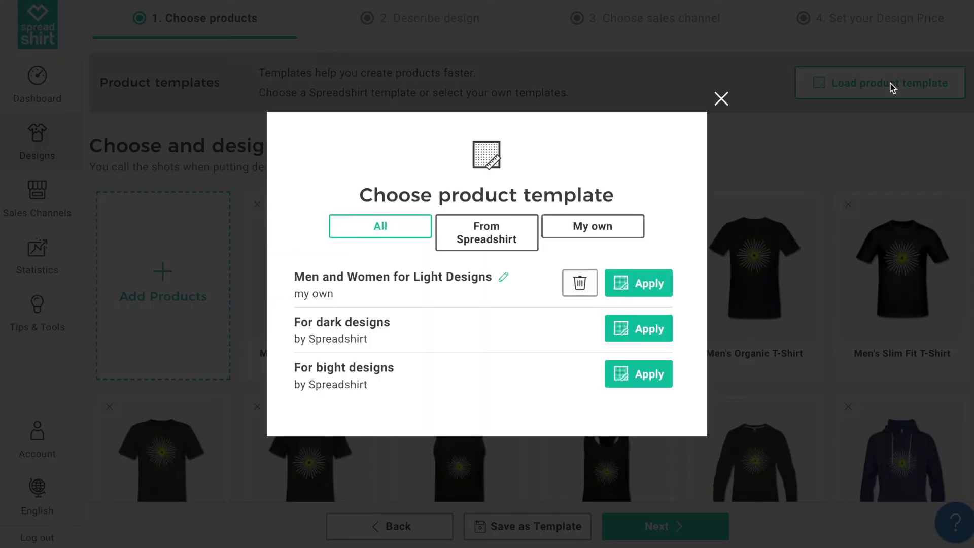
left_click(511, 239)
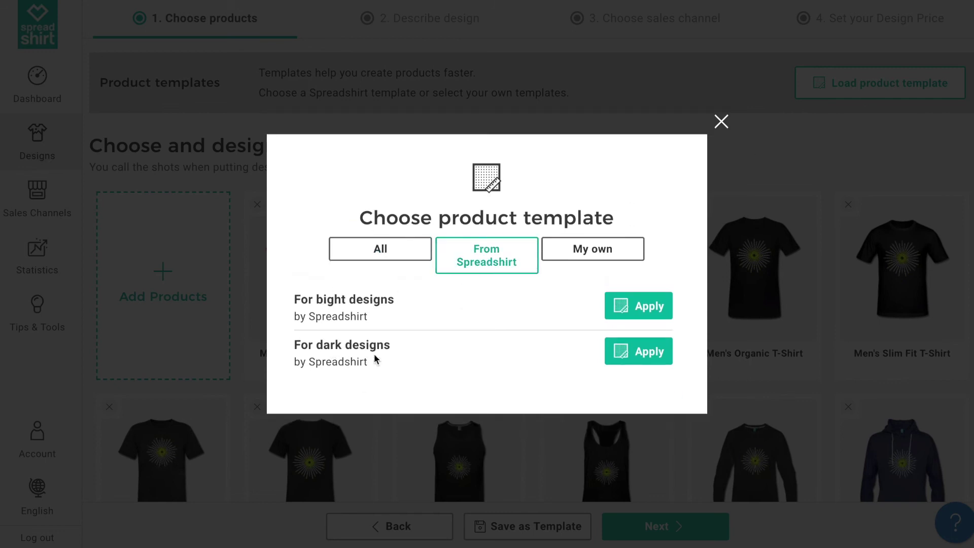
left_click(585, 249)
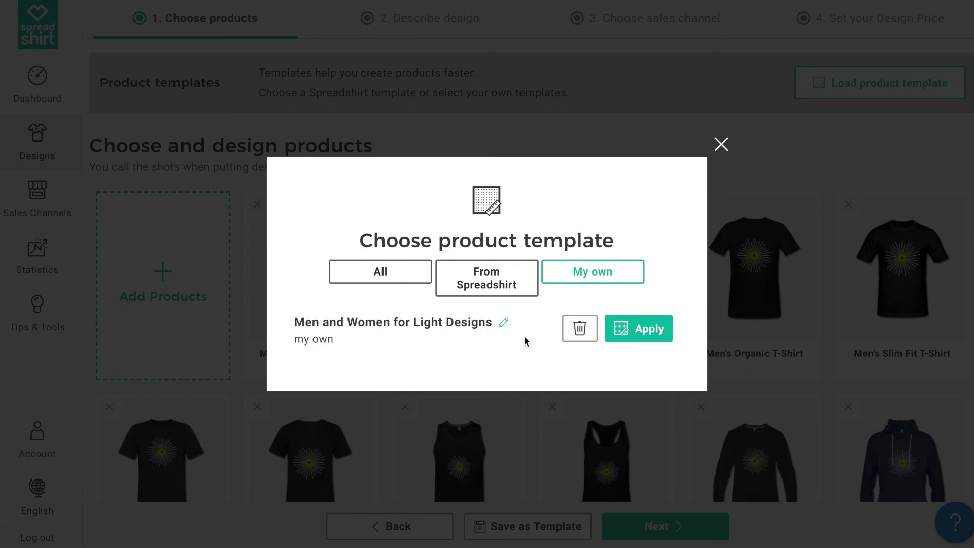
left_click(623, 333)
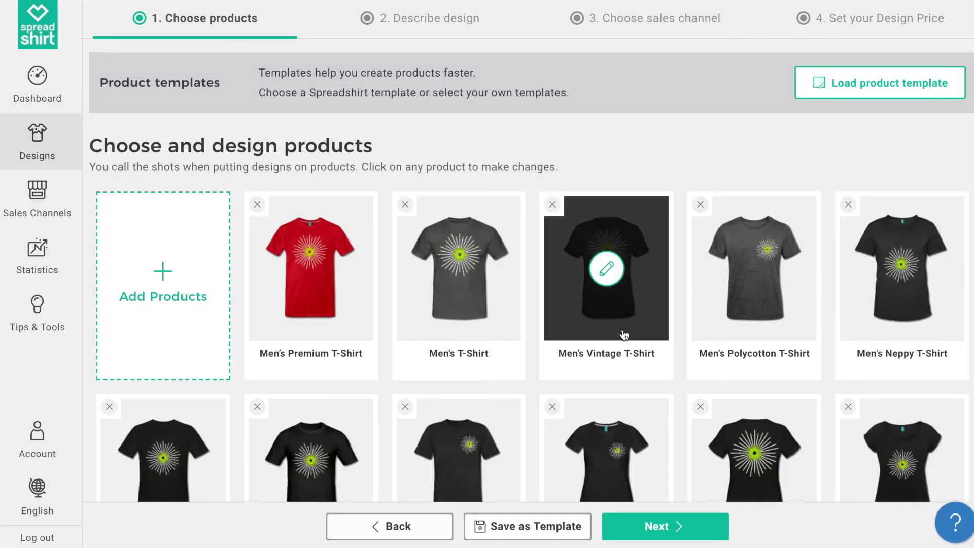
scroll(624, 335, "down", 2)
scroll(624, 333, "down", 4)
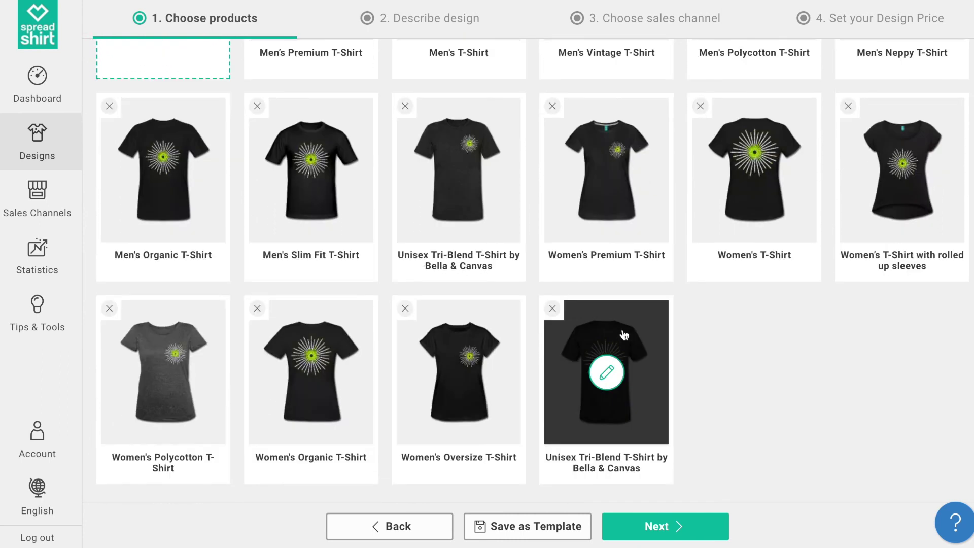
scroll(624, 334, "up", 4)
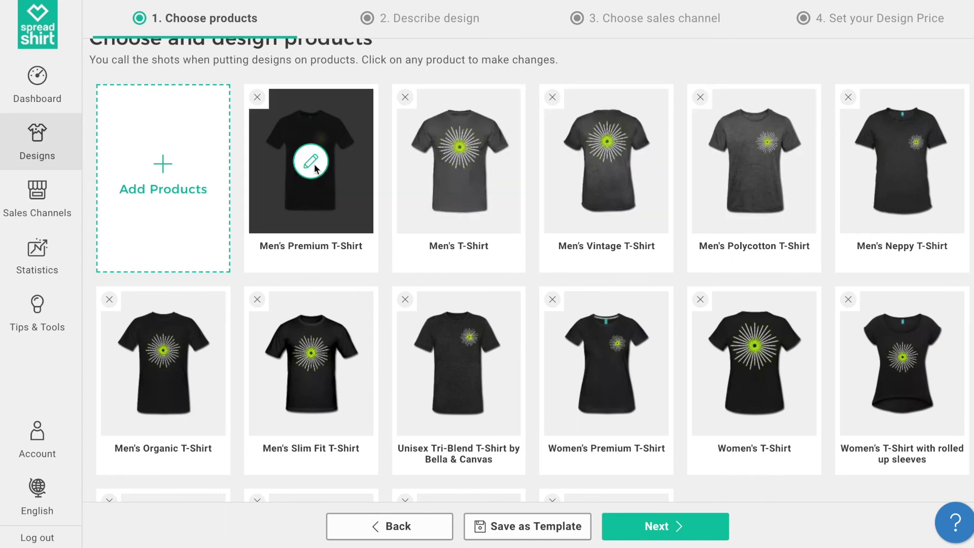
left_click(314, 167)
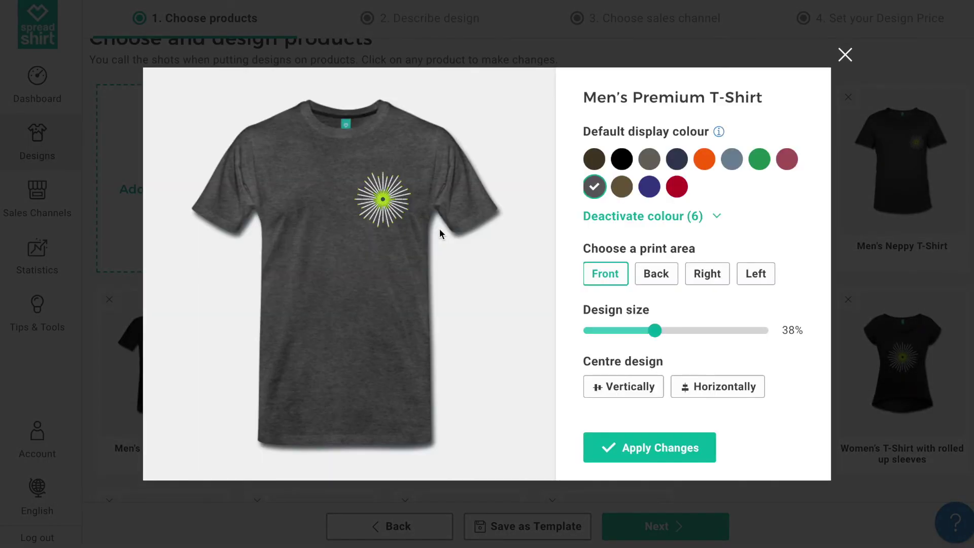
left_click(690, 221)
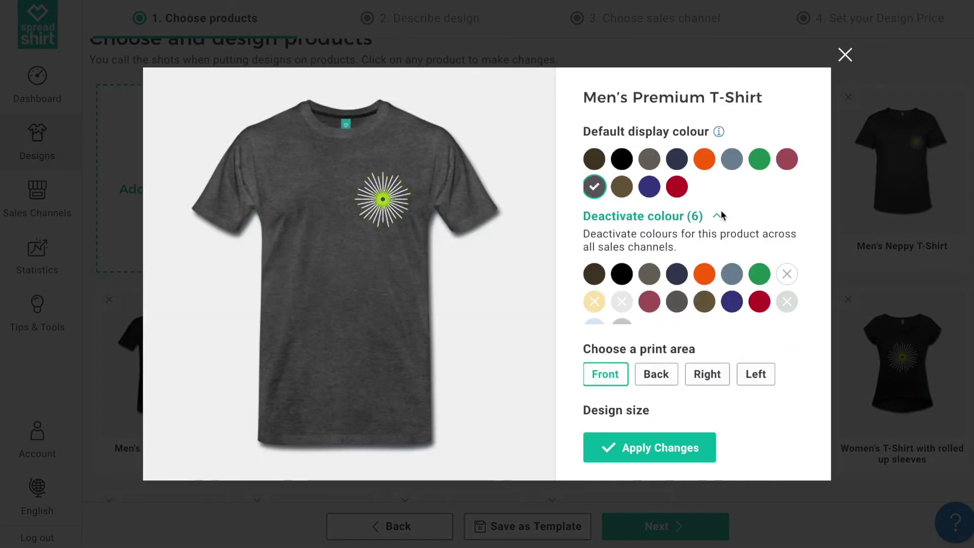
left_click(845, 57)
- Rename the design to 'Fancy Circle' and add a description about loving geometric circles
left_click(662, 526)
double_click(133, 175)
type("Fancy Circle")
key("Tab")
type("Circles are fancy! Don't you")
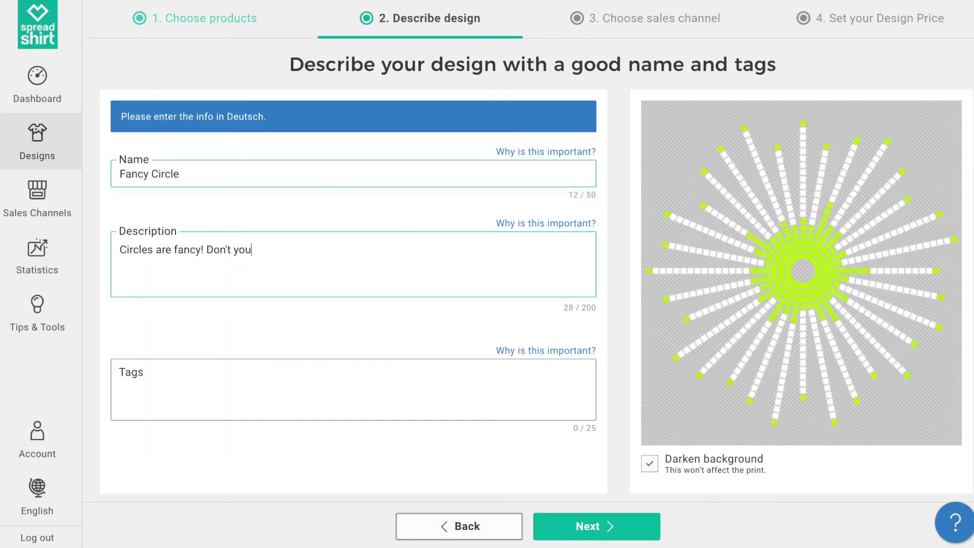
type(" love them. Express your love for circles with this geometric design.")
- Tag the design geometric, circles, fancy and fun
key("Tab")
type("geometric")
key("Return")
type("circles")
key("Return")
type("fancy")
key("Return")
type("fun")
key("Return")
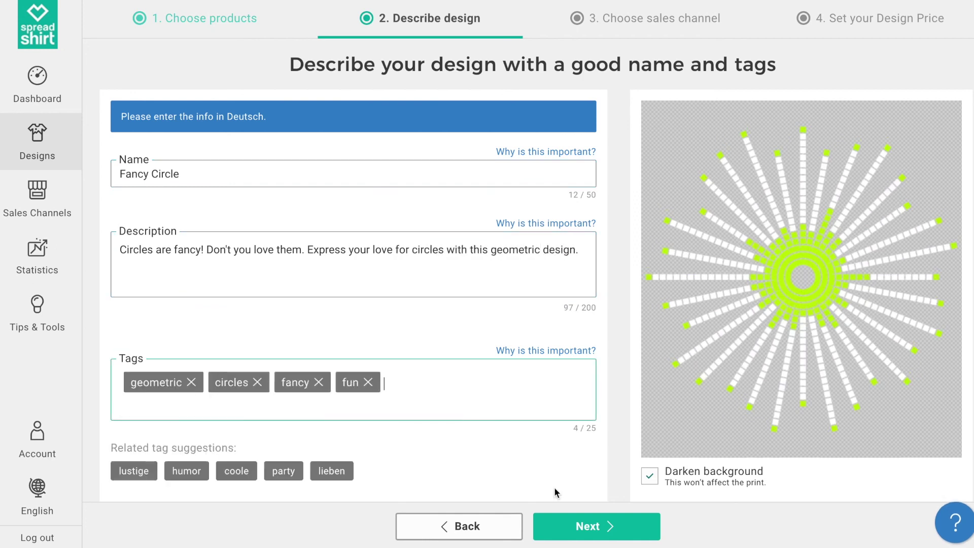
- Sell it on the Marketplace and all shops, and publish it at 2,00 €
left_click(578, 523)
left_click(579, 525)
left_click(549, 137)
left_click(596, 526)
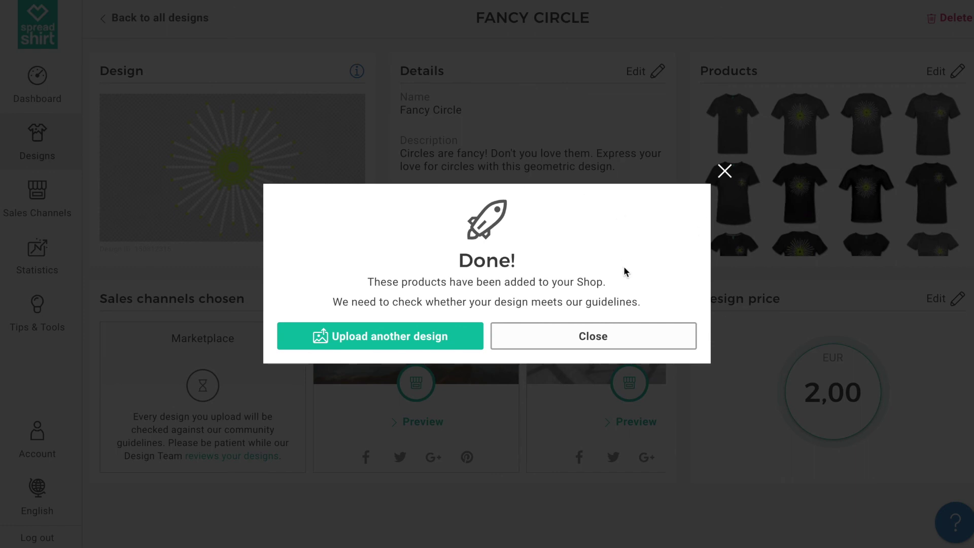
- Dismiss the Done! message and find the Fancy Circle card marked Products created in Designs
left_click(626, 339)
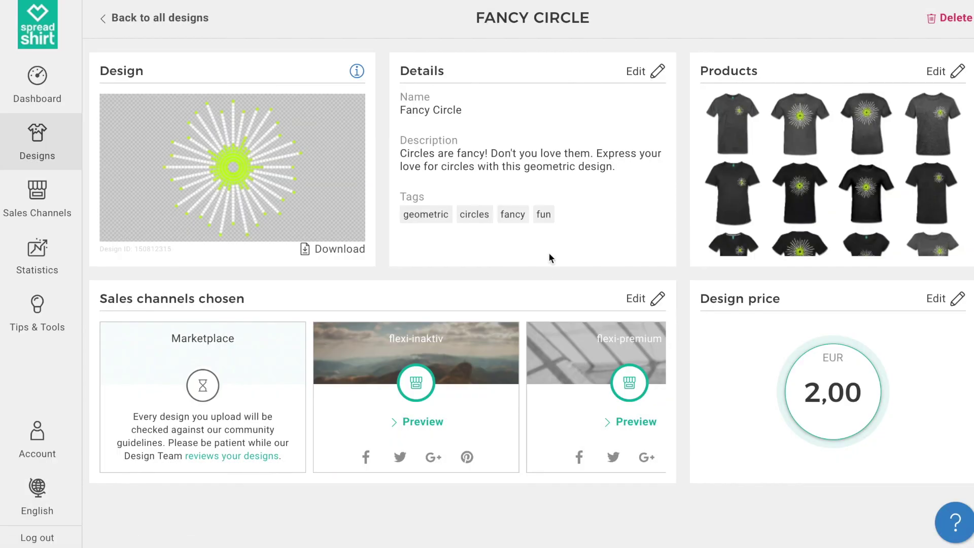
left_click(48, 155)
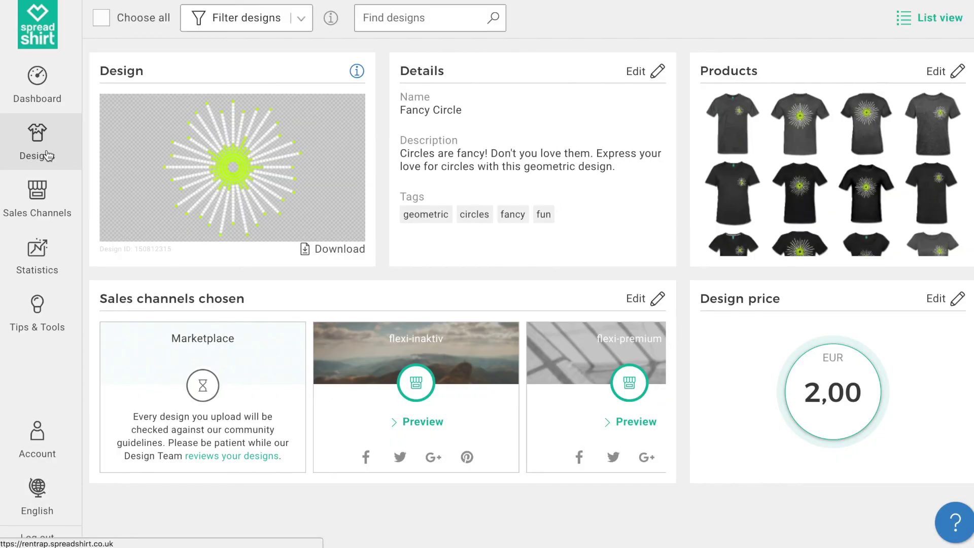
scroll(269, 191, "down", 5)
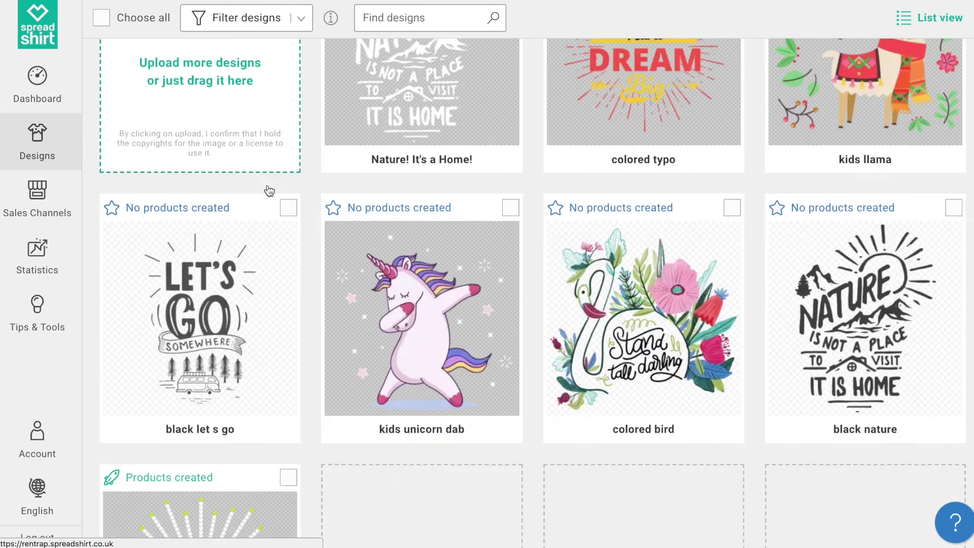
scroll(269, 190, "up", 5)
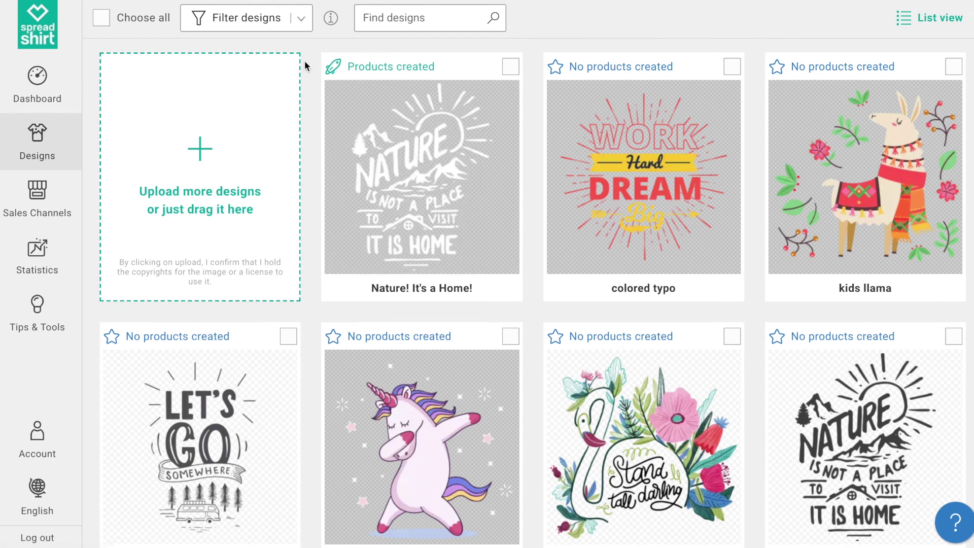
scroll(306, 66, "down", 6)
scroll(306, 66, "up", 2)
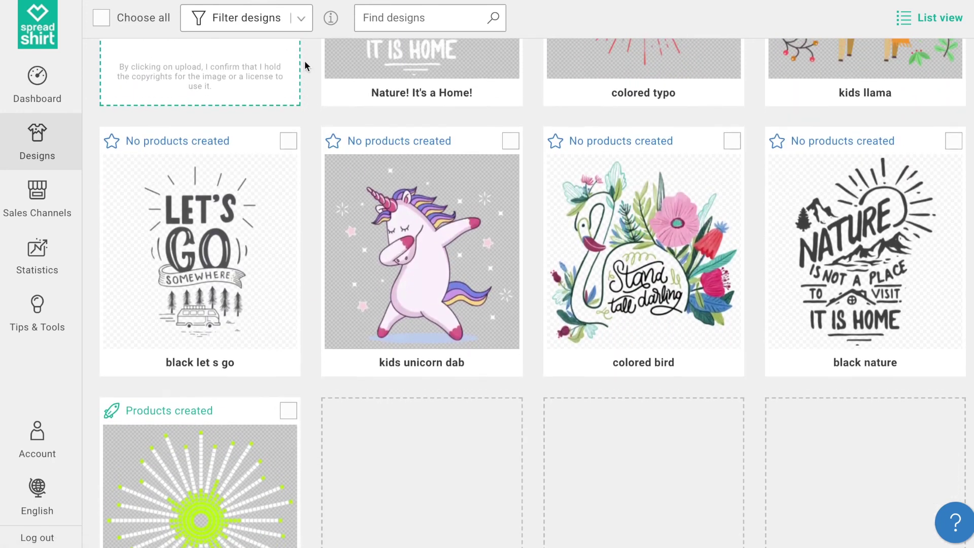